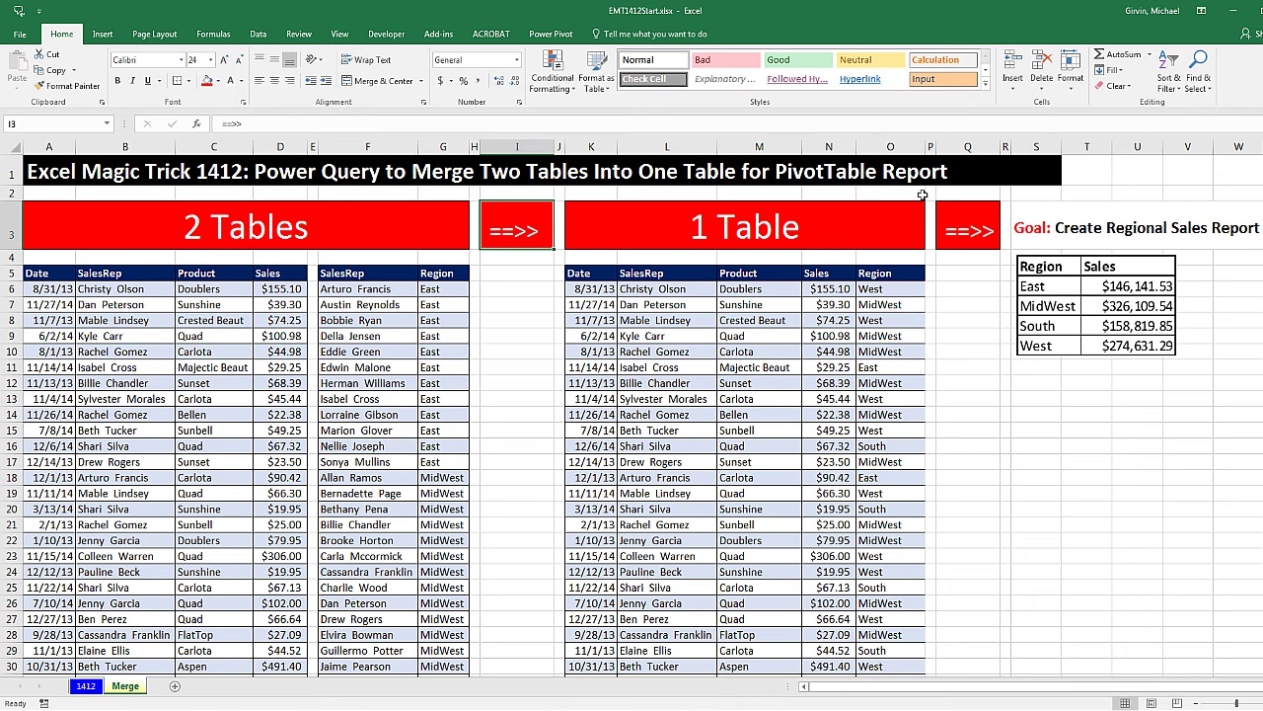
Review the source lists and confirm on the Merge sheet that the sales list is already a named table
left_click(150, 355)
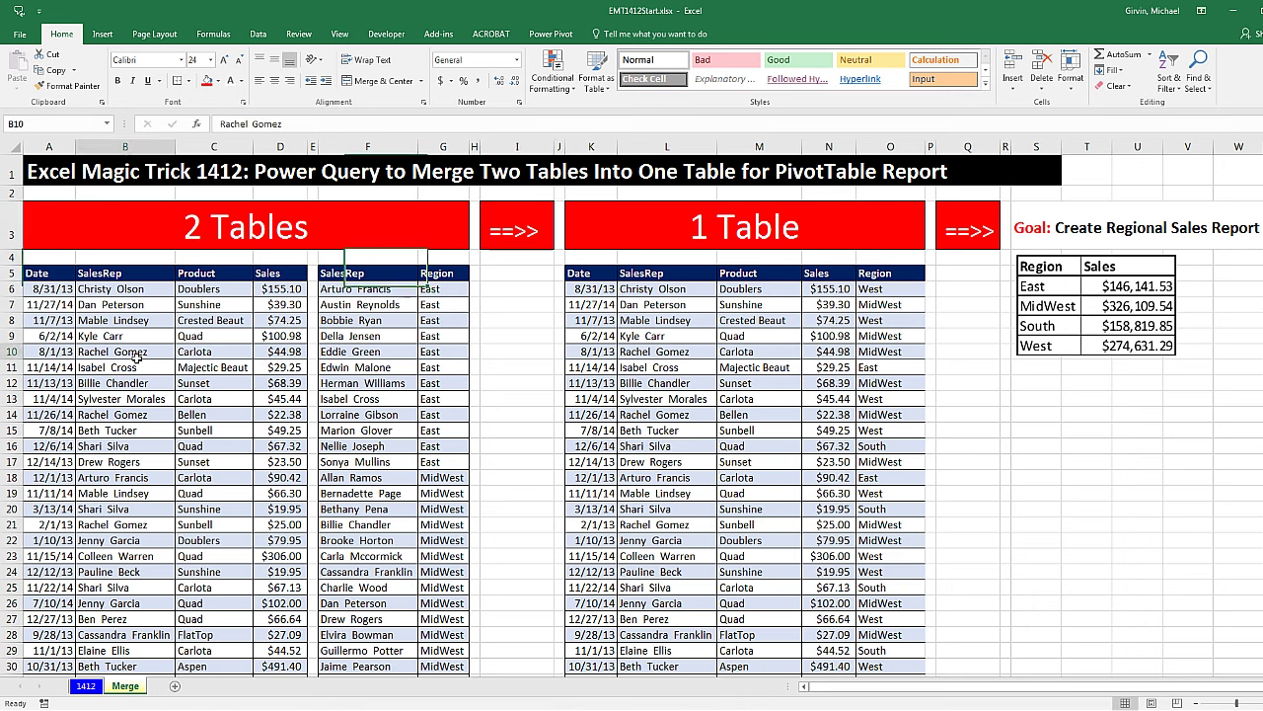
left_click(352, 341)
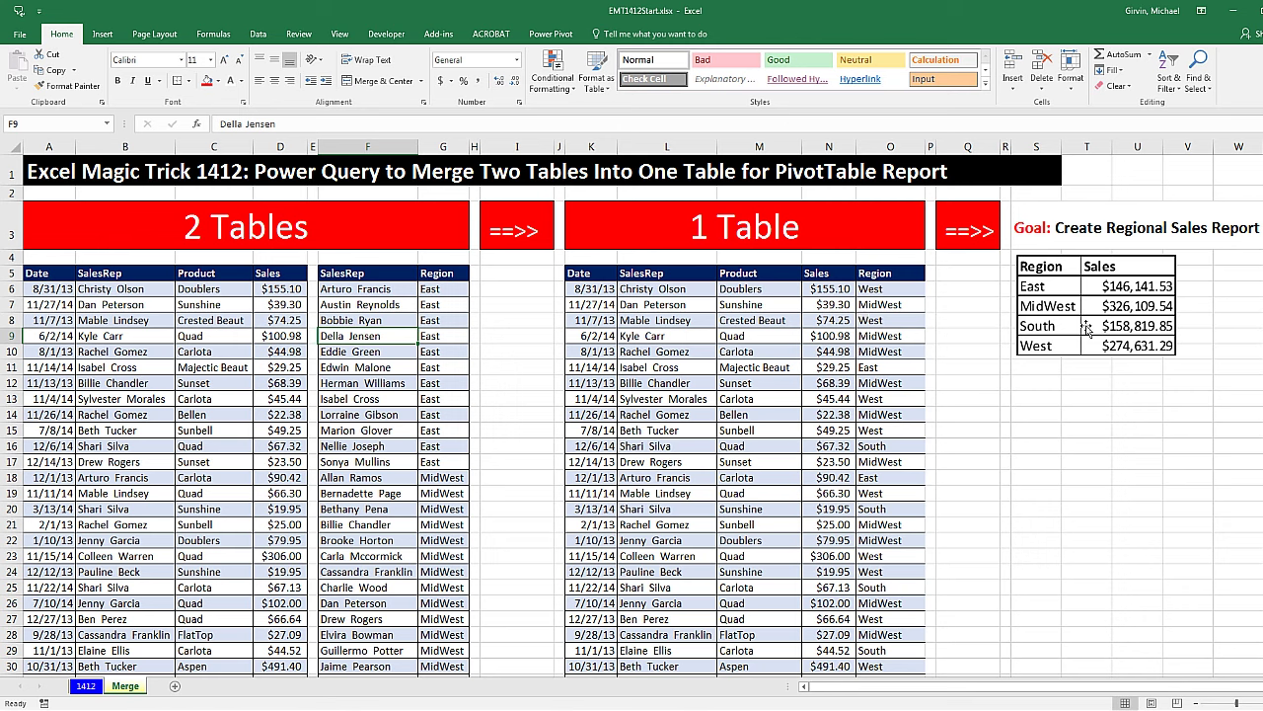
left_click(591, 336)
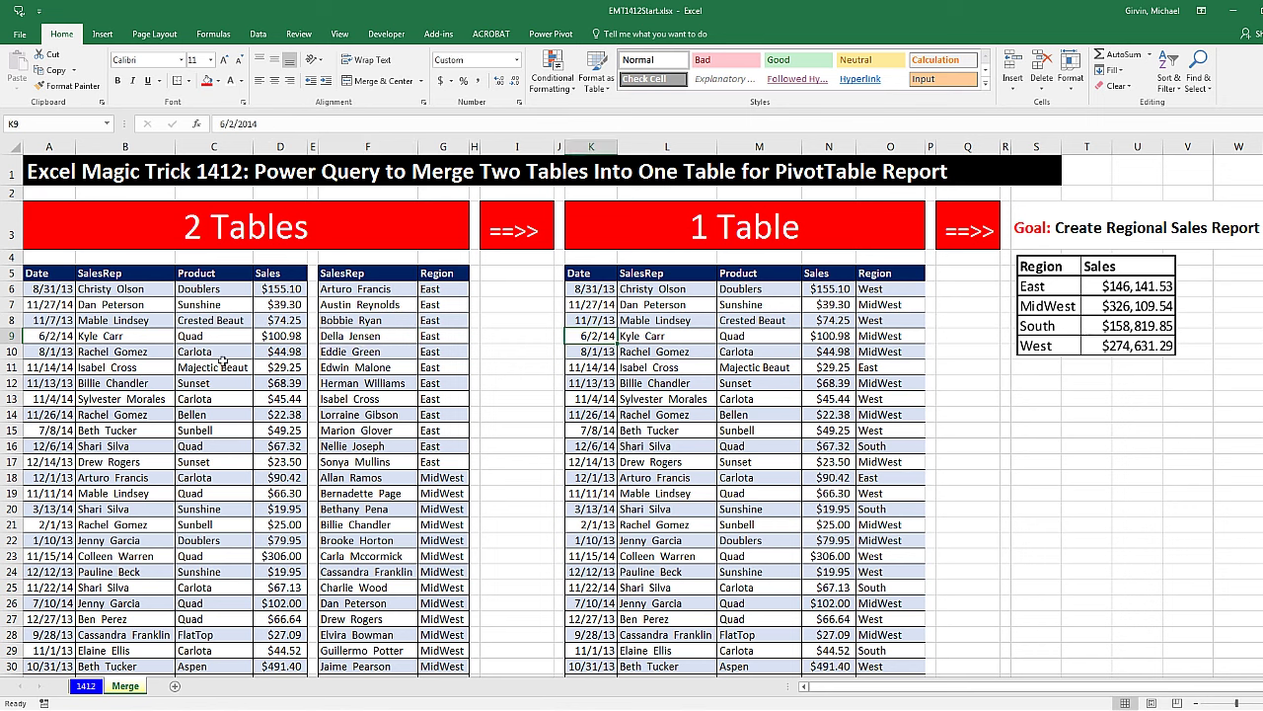
key("ctrl+Page_Down")
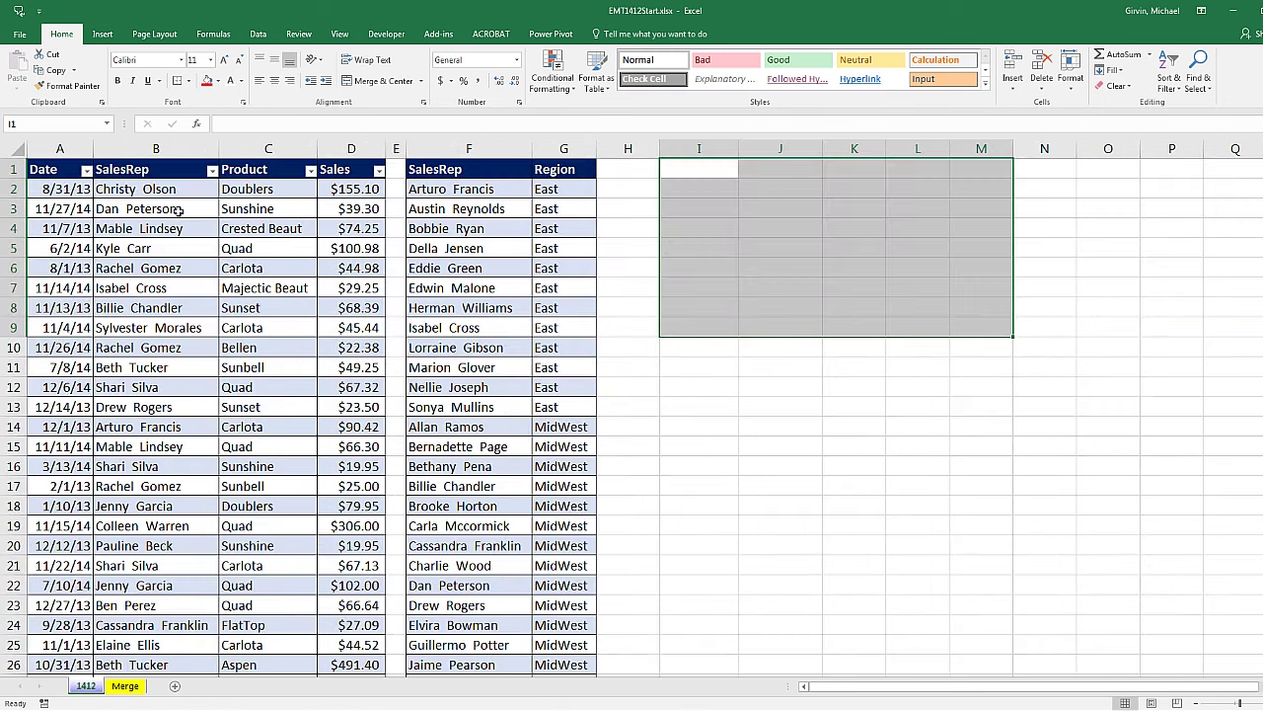
left_click(181, 209)
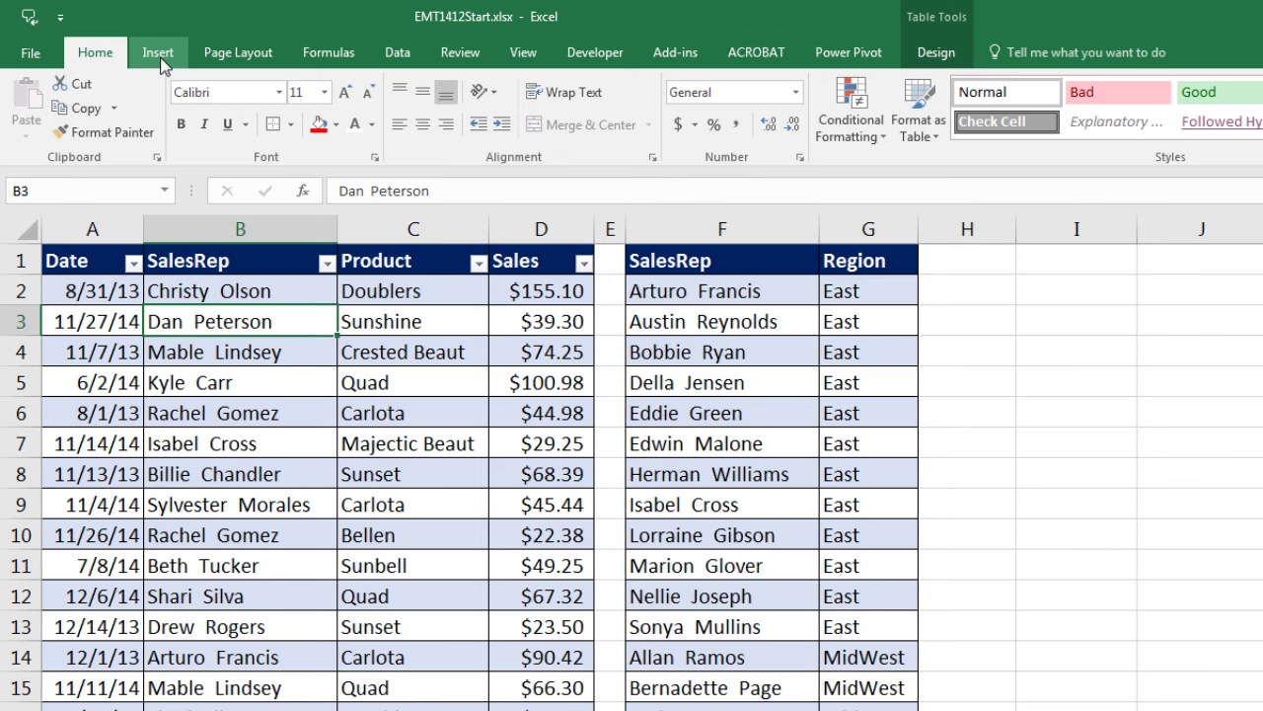
left_click(104, 37)
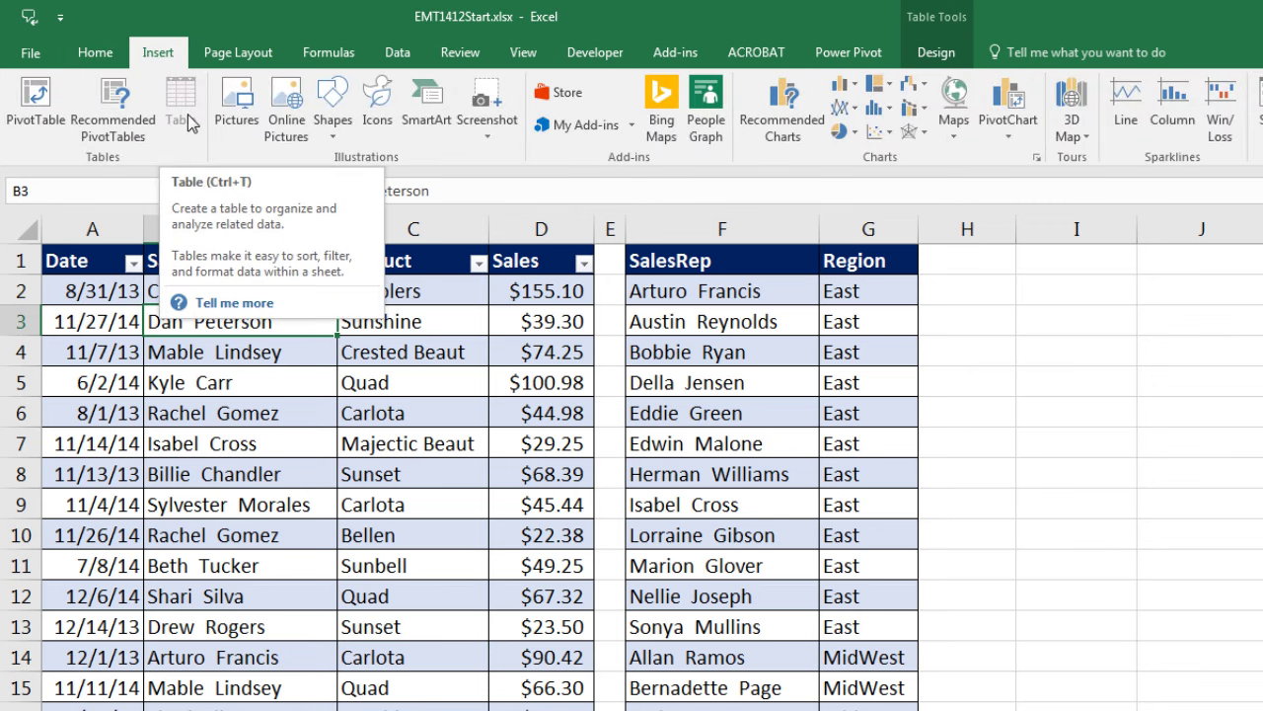
left_click(936, 52)
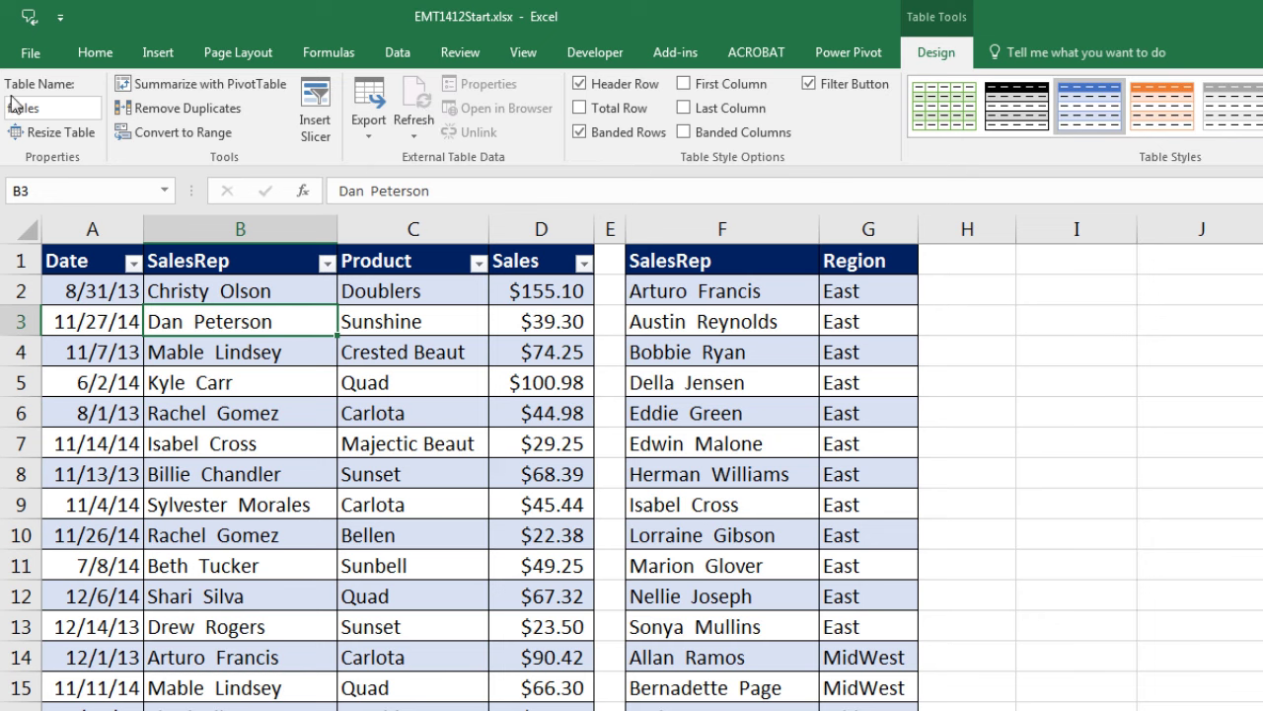
Convert the SalesRep/Region list into a table with headers named dSalesRep
left_click(701, 292)
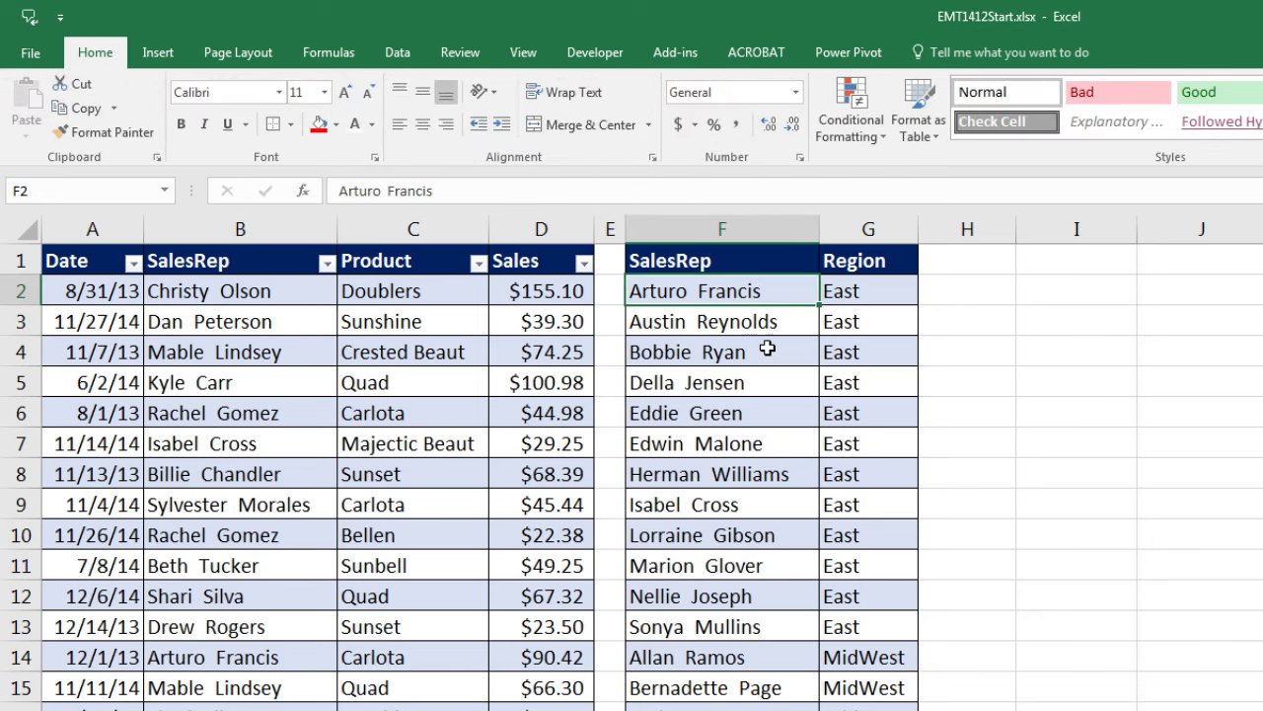
key("ctrl+t")
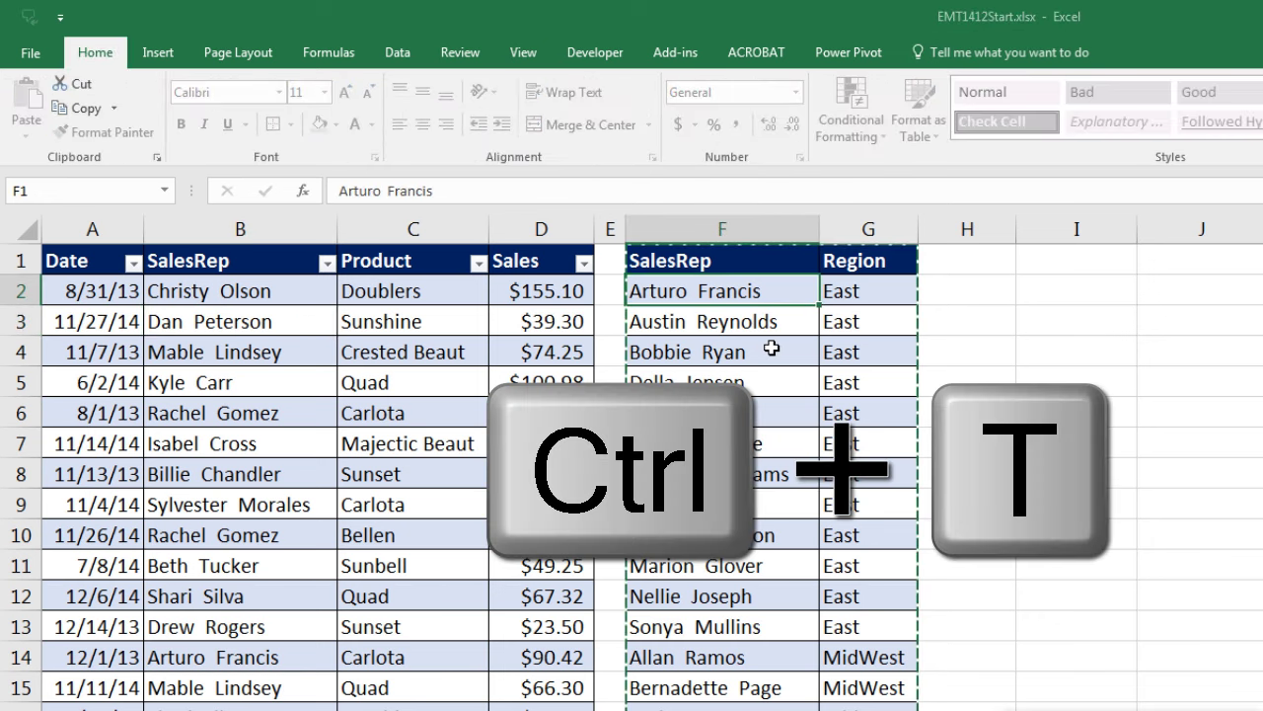
key("Return")
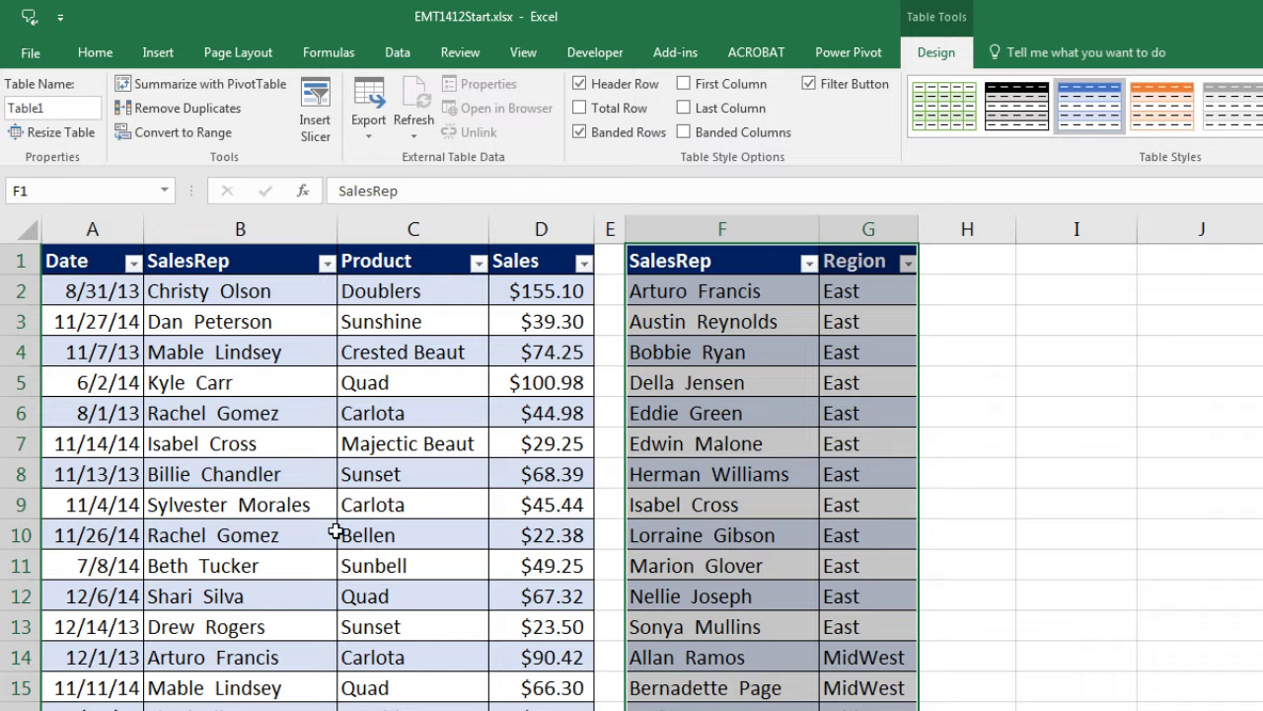
key("alt+j")
type("ta")
type("dSalesRep")
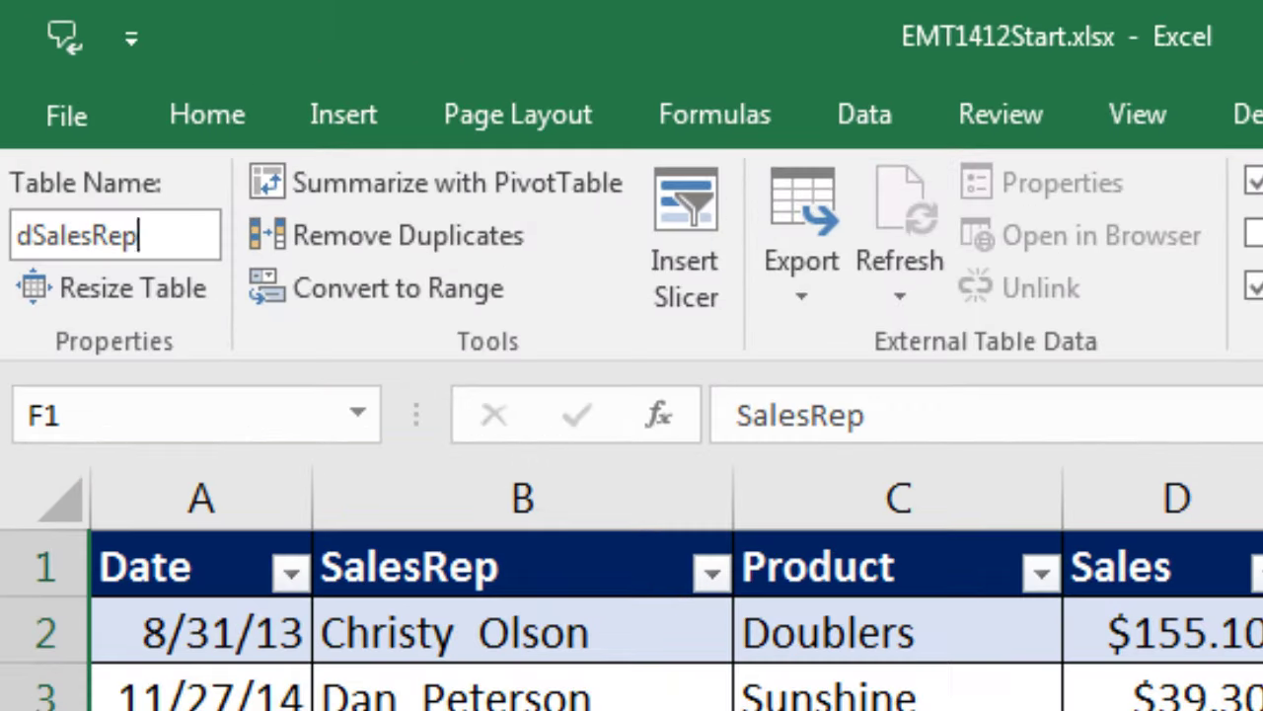
key("Return")
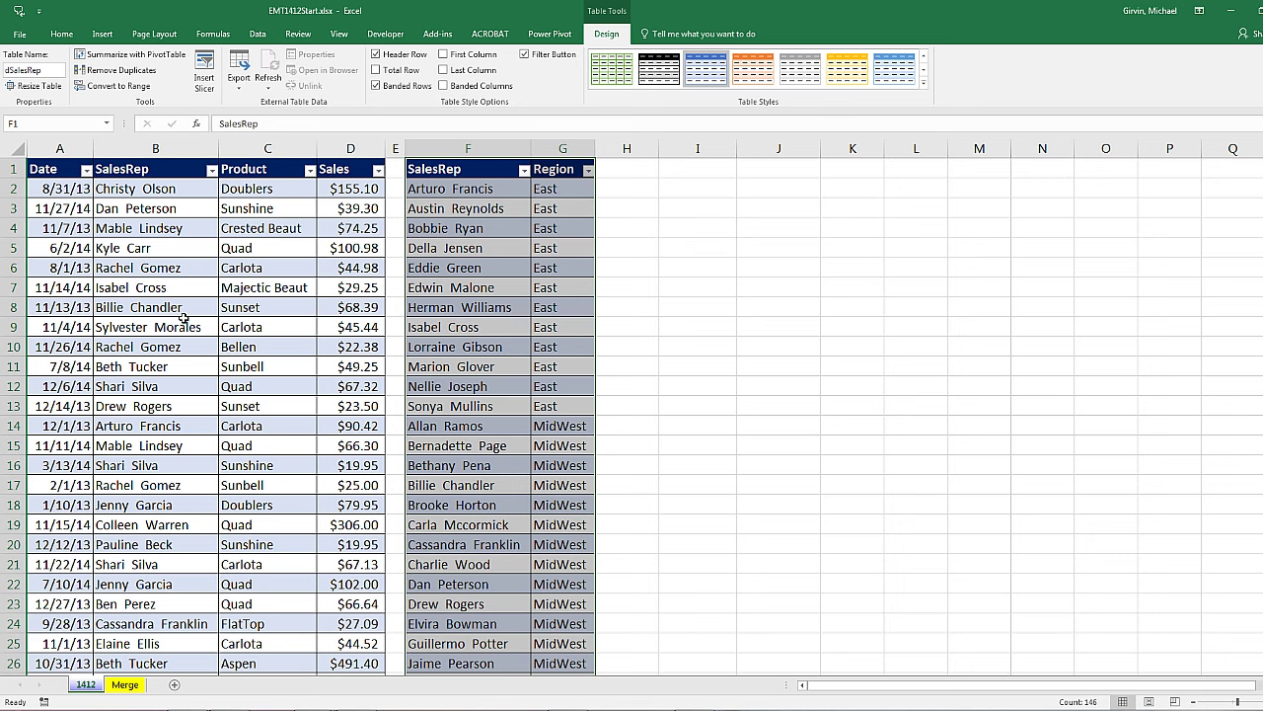
Send the fSales table to Power Query using Data > From Table/Range
left_click(163, 210)
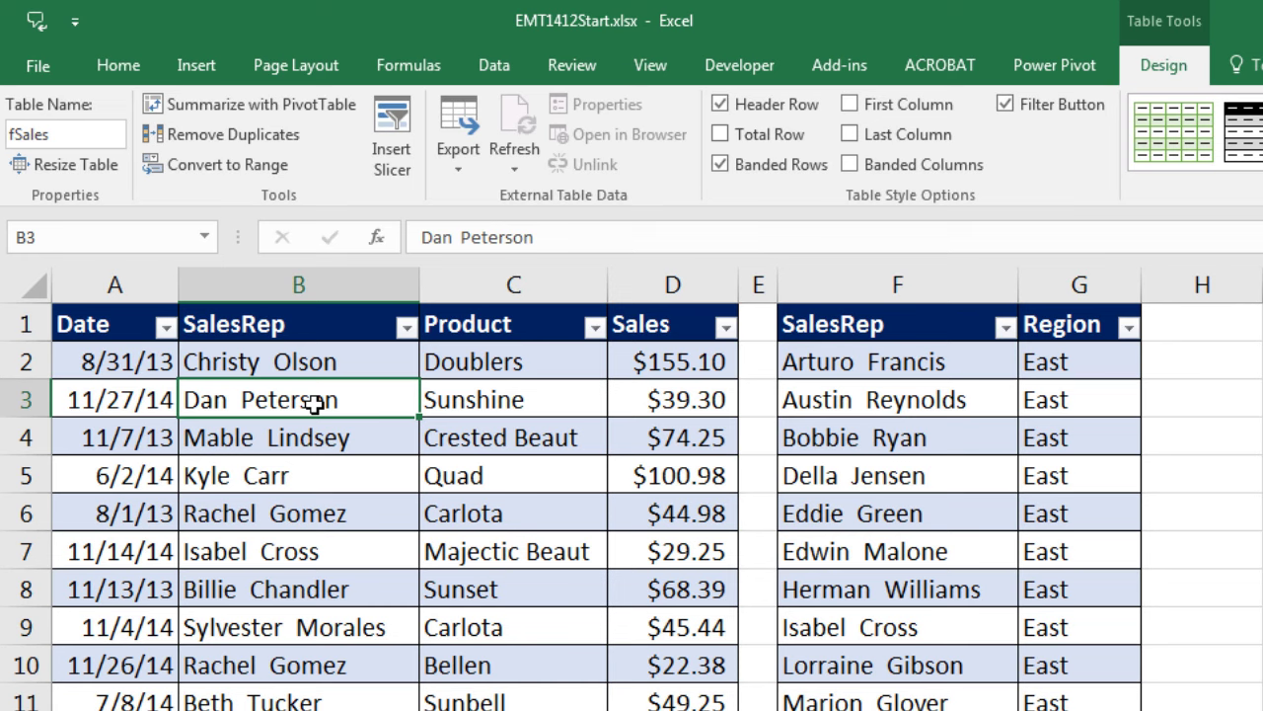
left_click(496, 67)
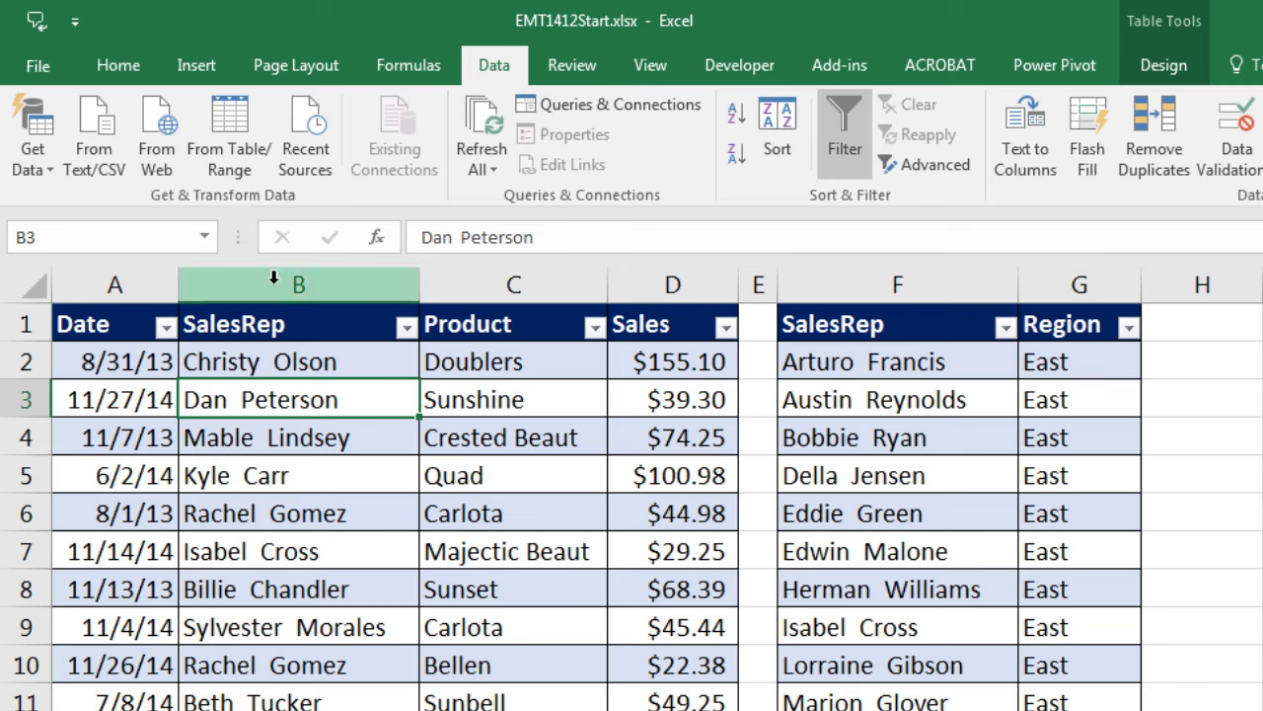
left_click(234, 154)
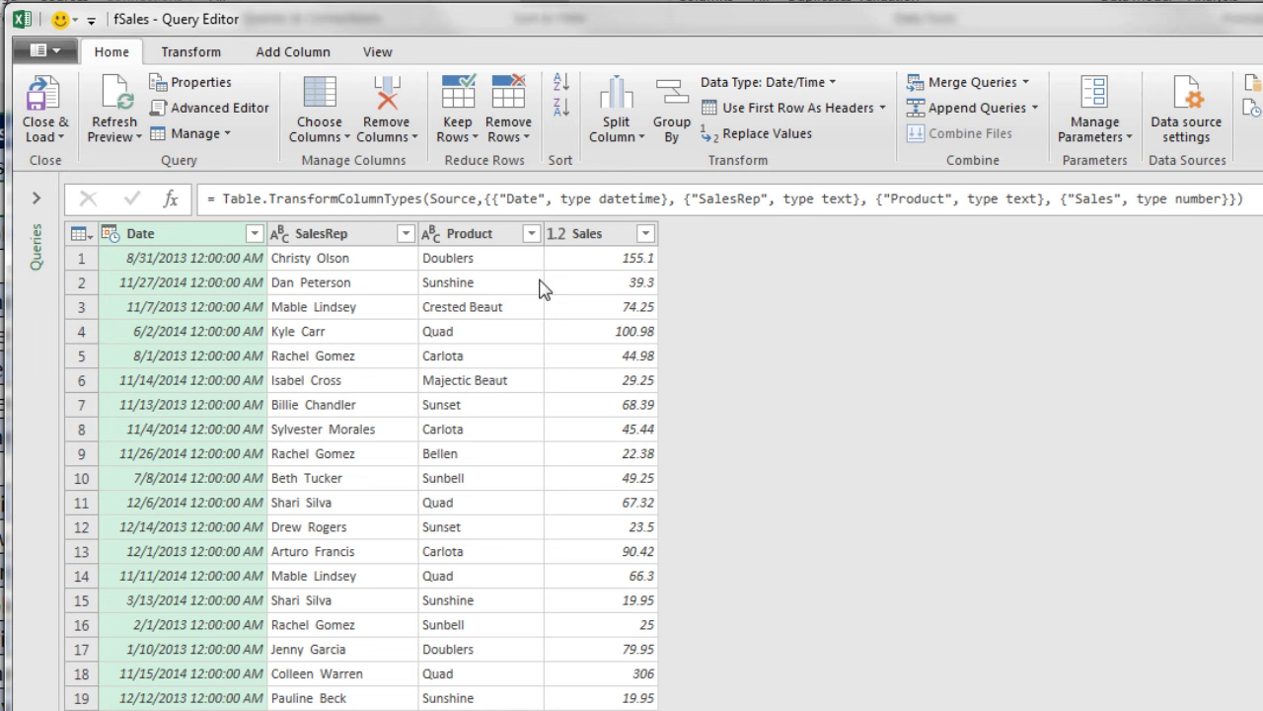
Change Sales to Currency and Date to Date, replacing the existing type conversion each time
left_click(557, 235)
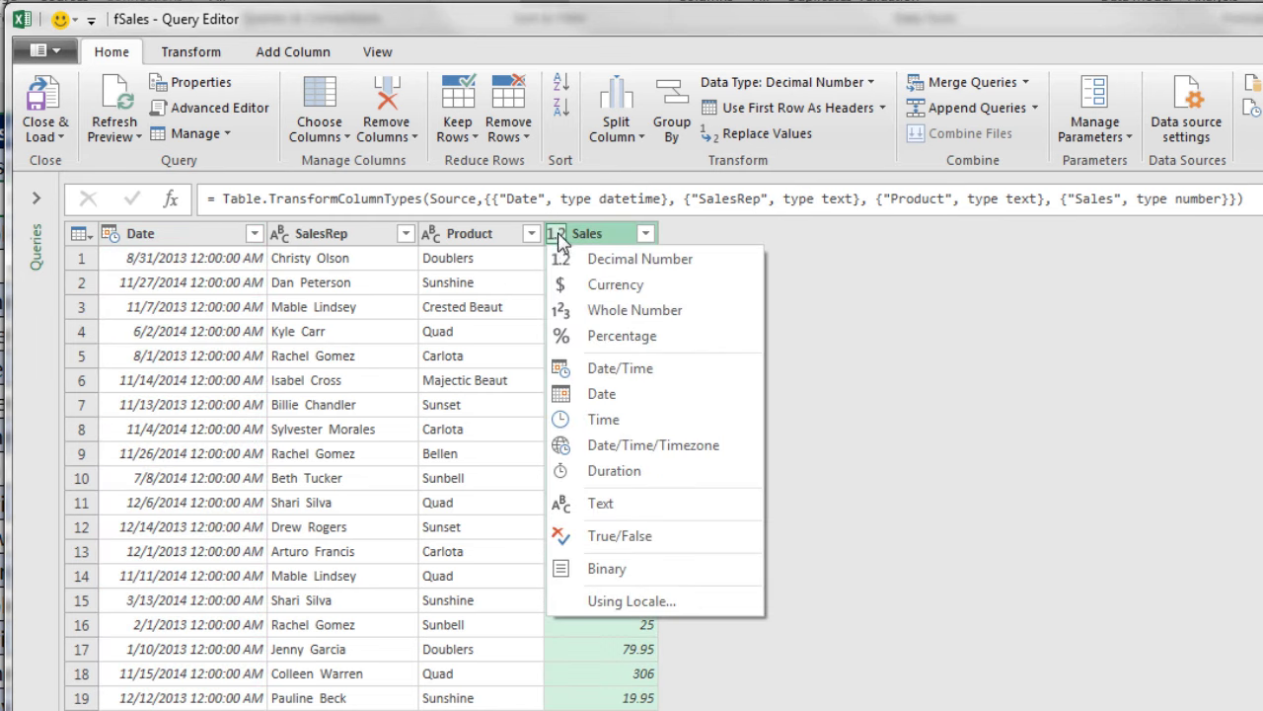
left_click(600, 293)
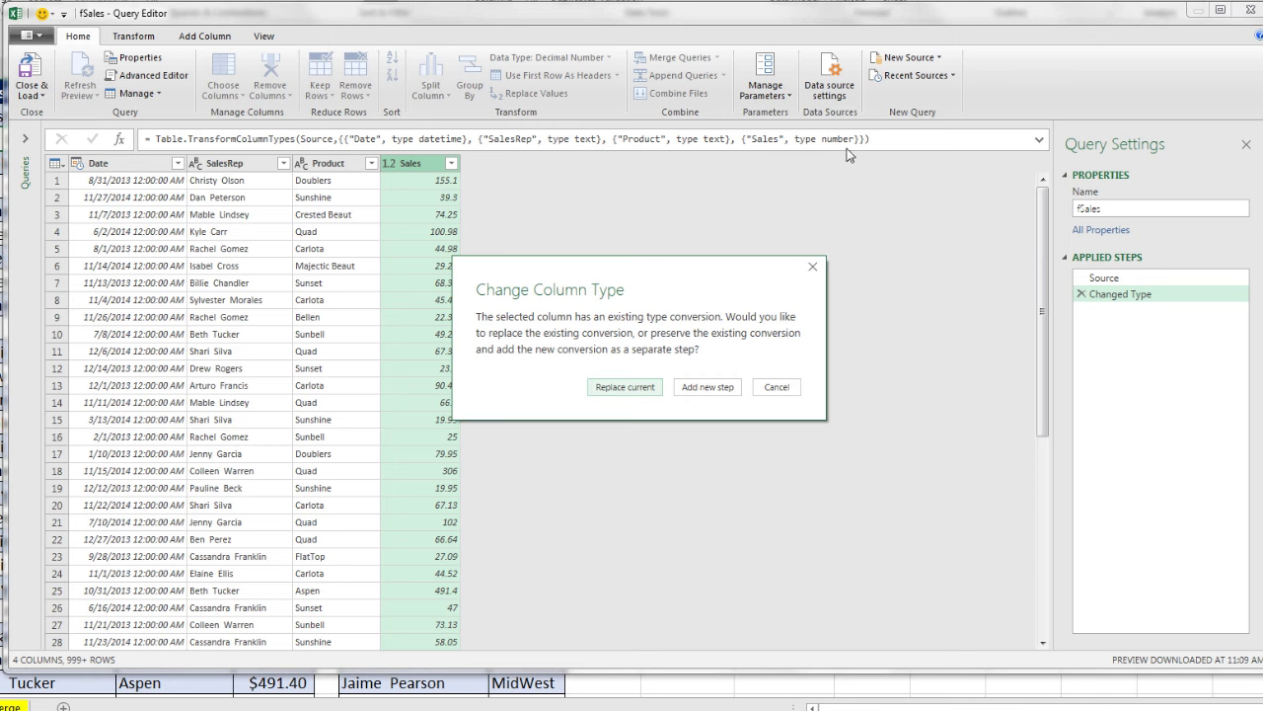
left_click(622, 388)
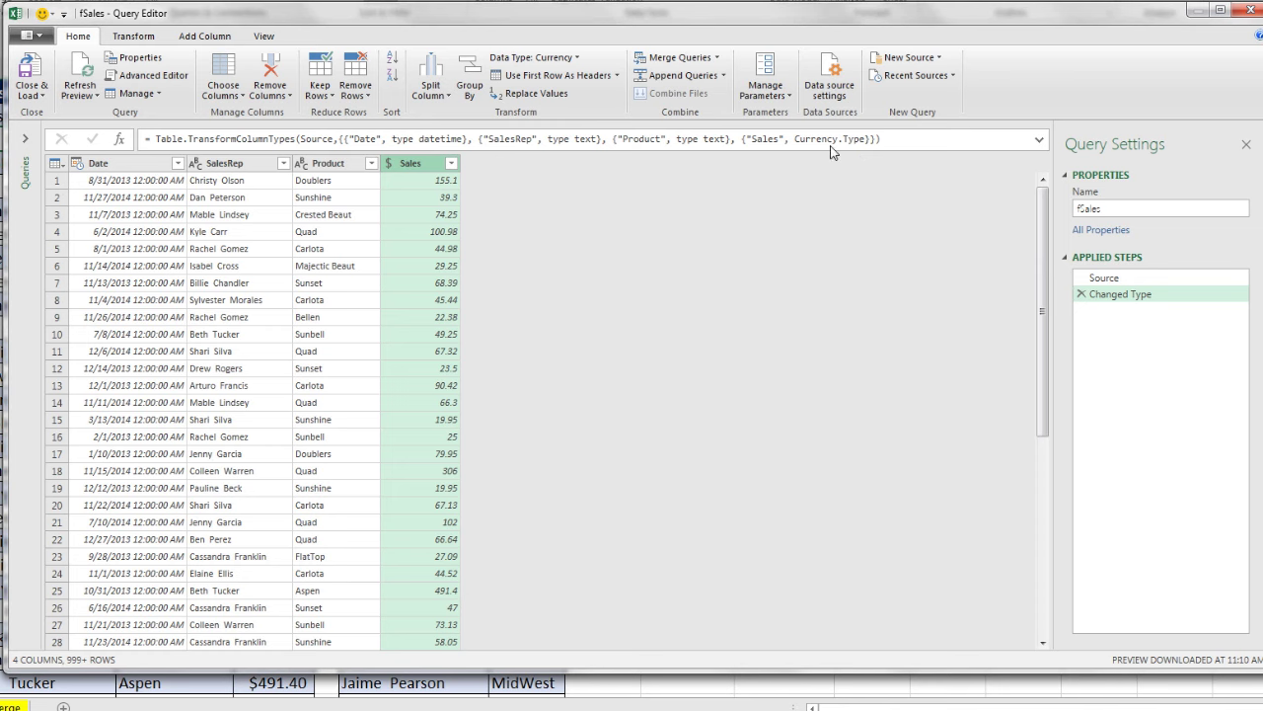
left_click(77, 163)
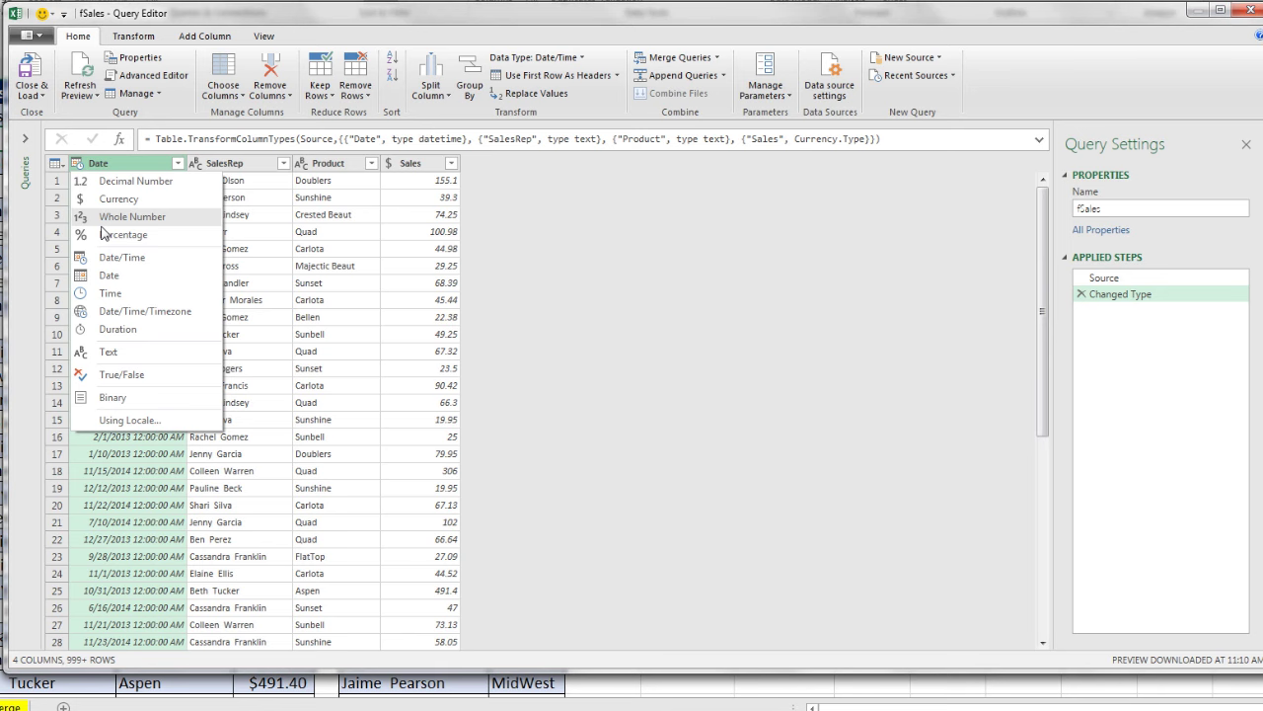
left_click(110, 276)
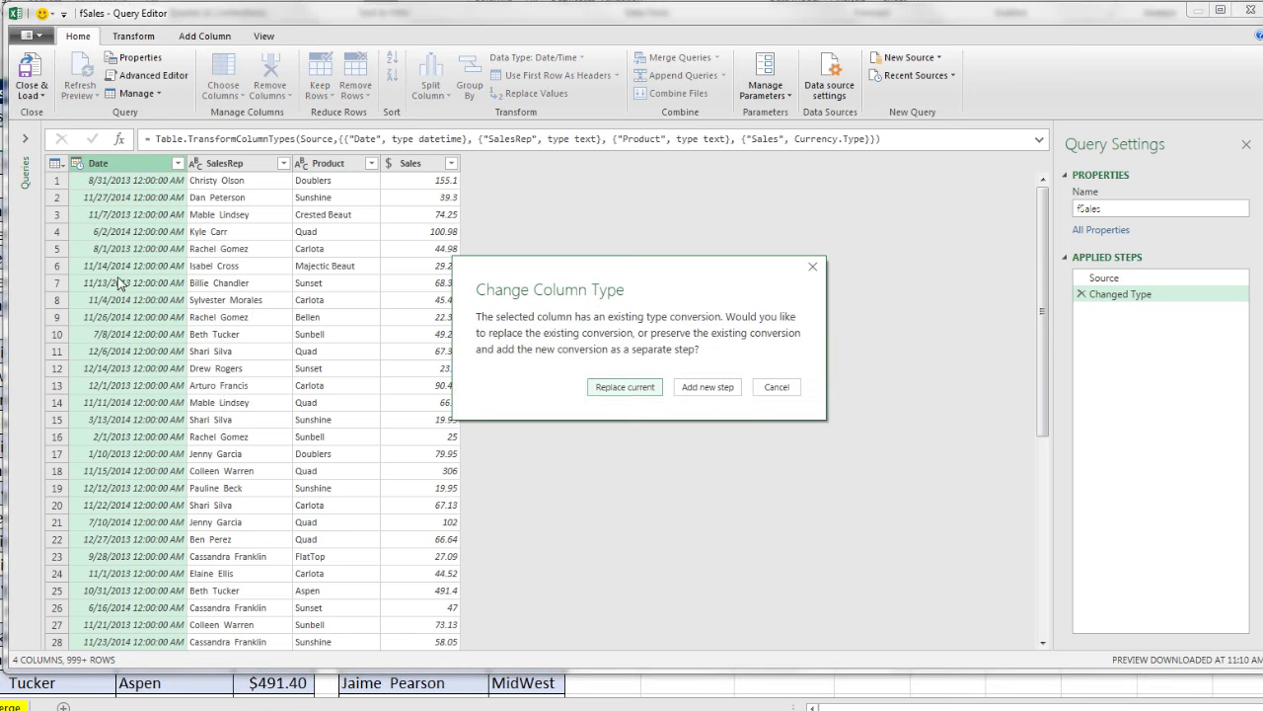
left_click(636, 387)
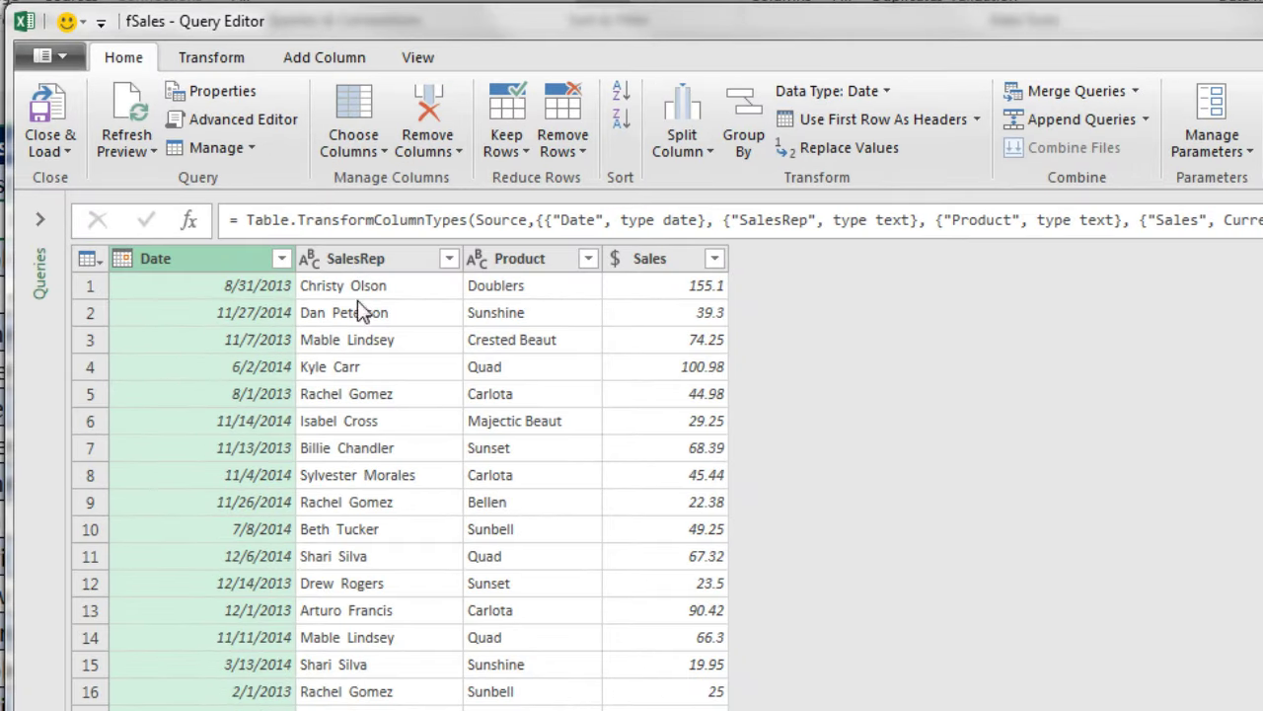
Close and load fSales with the Only Create Connection option
left_click(65, 153)
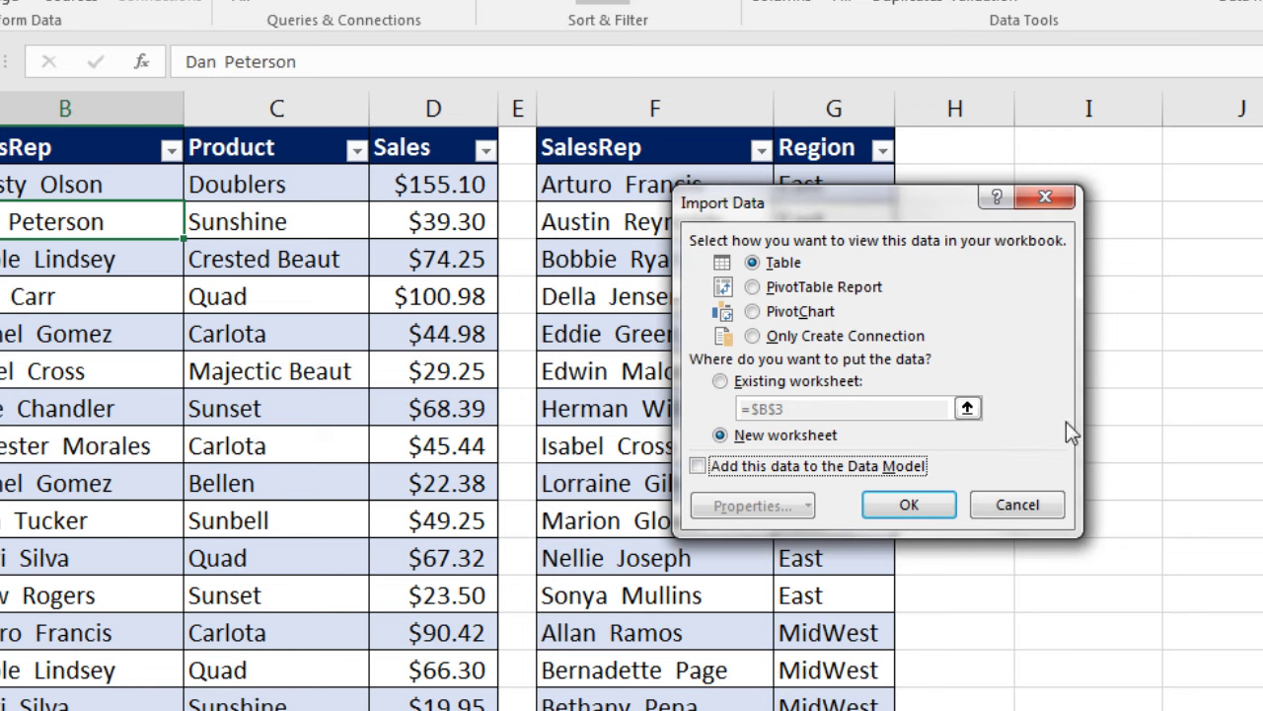
left_click(755, 335)
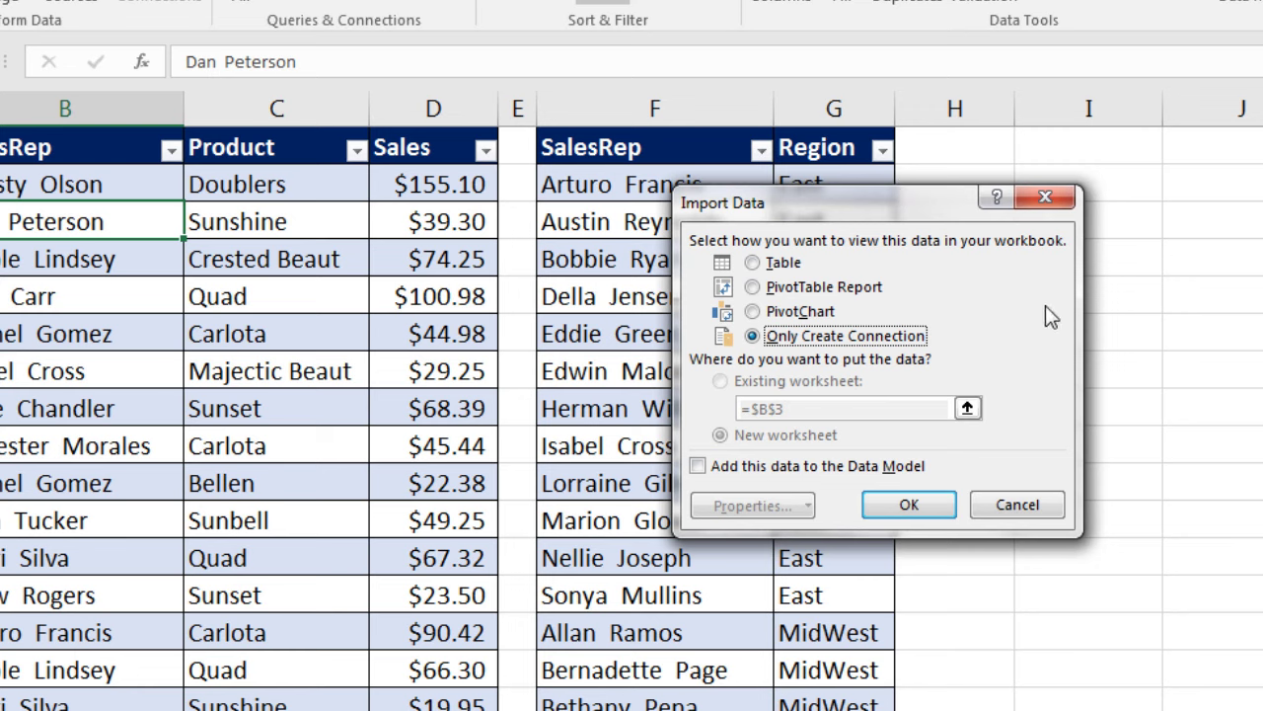
left_click(908, 505)
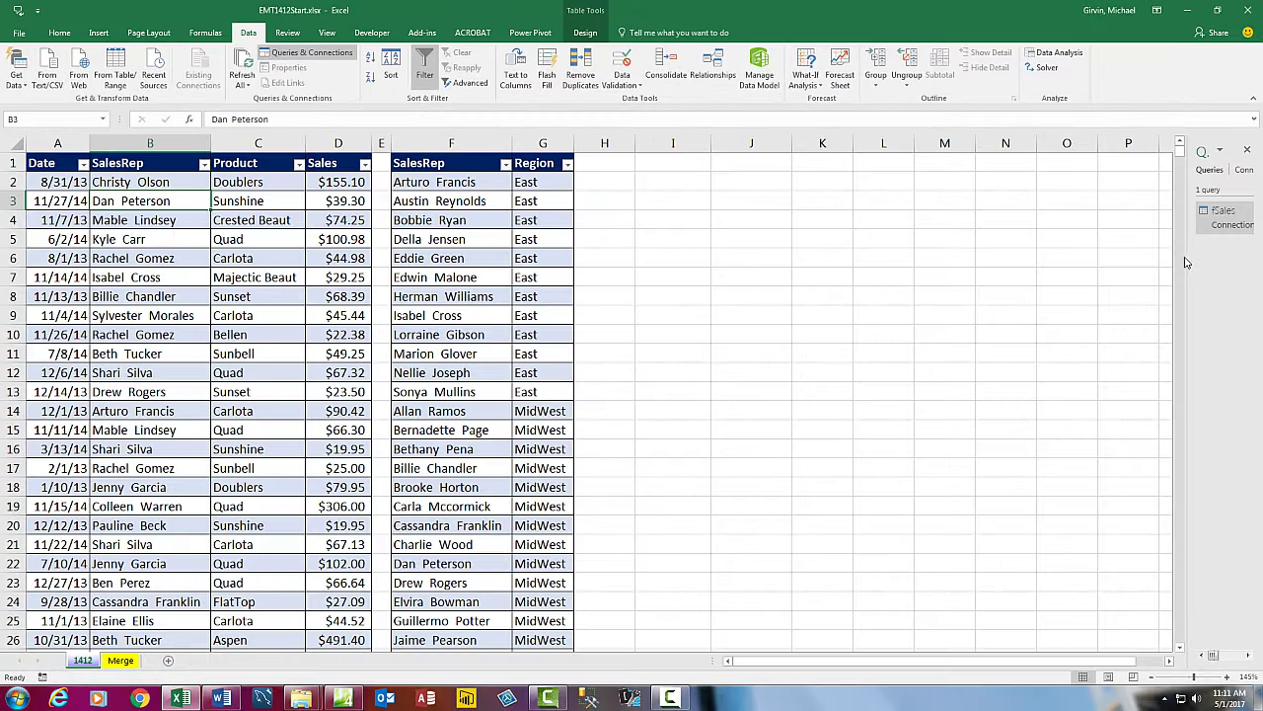
Widen the Queries & Connections pane so the fSales query is visible
left_click_drag(1188, 258, 995, 251)
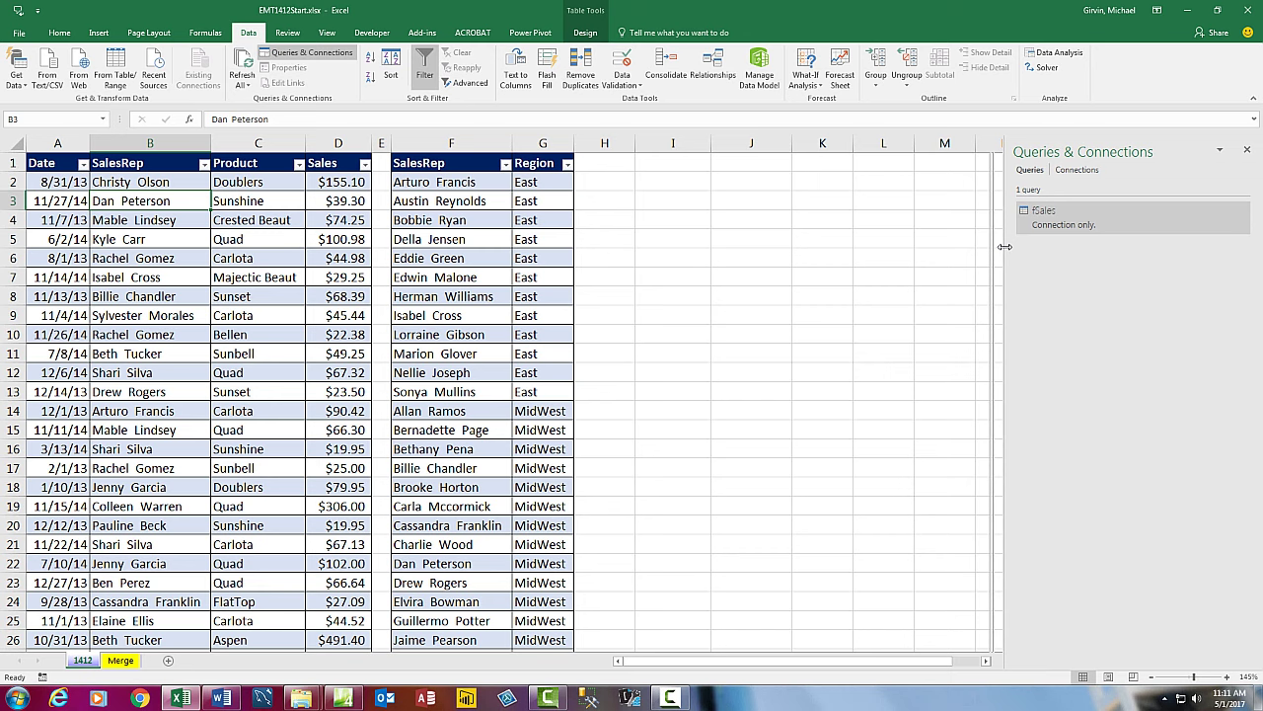
left_click(1073, 171)
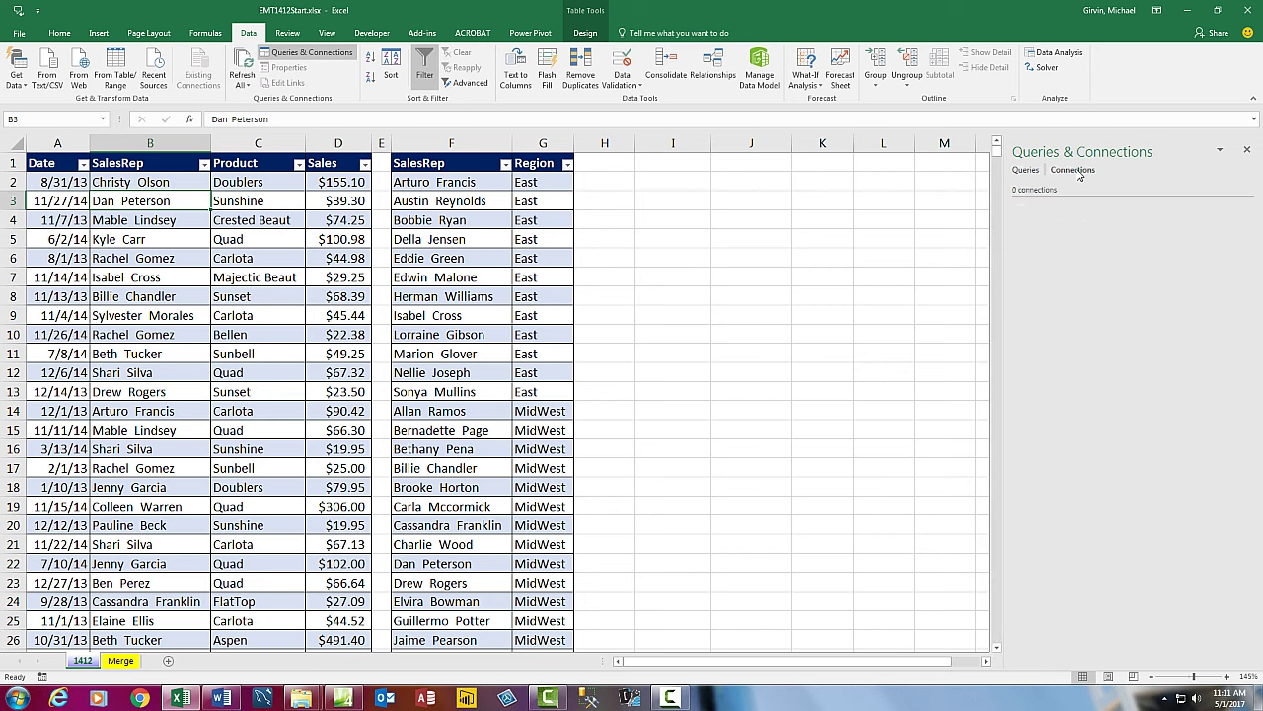
left_click(1024, 171)
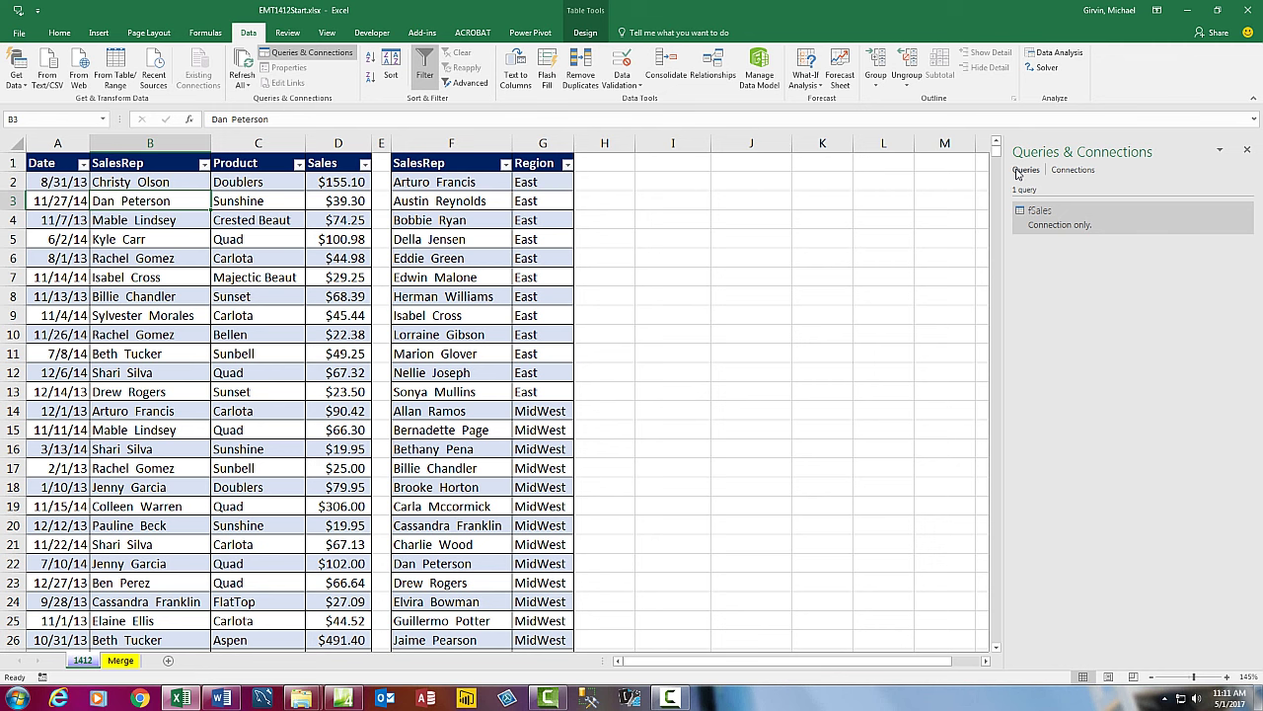
Load the SalesRep/Region table into Power Query and save it as connection-only dSalesRep
left_click(450, 182)
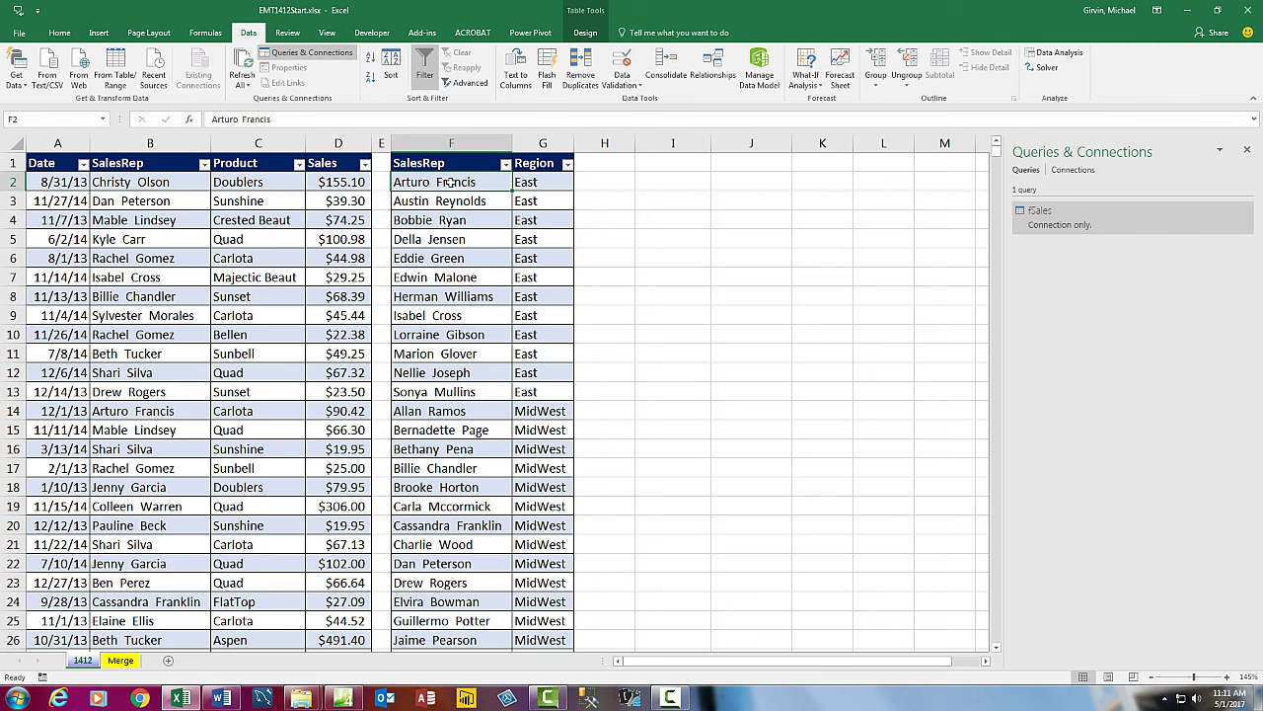
left_click(107, 76)
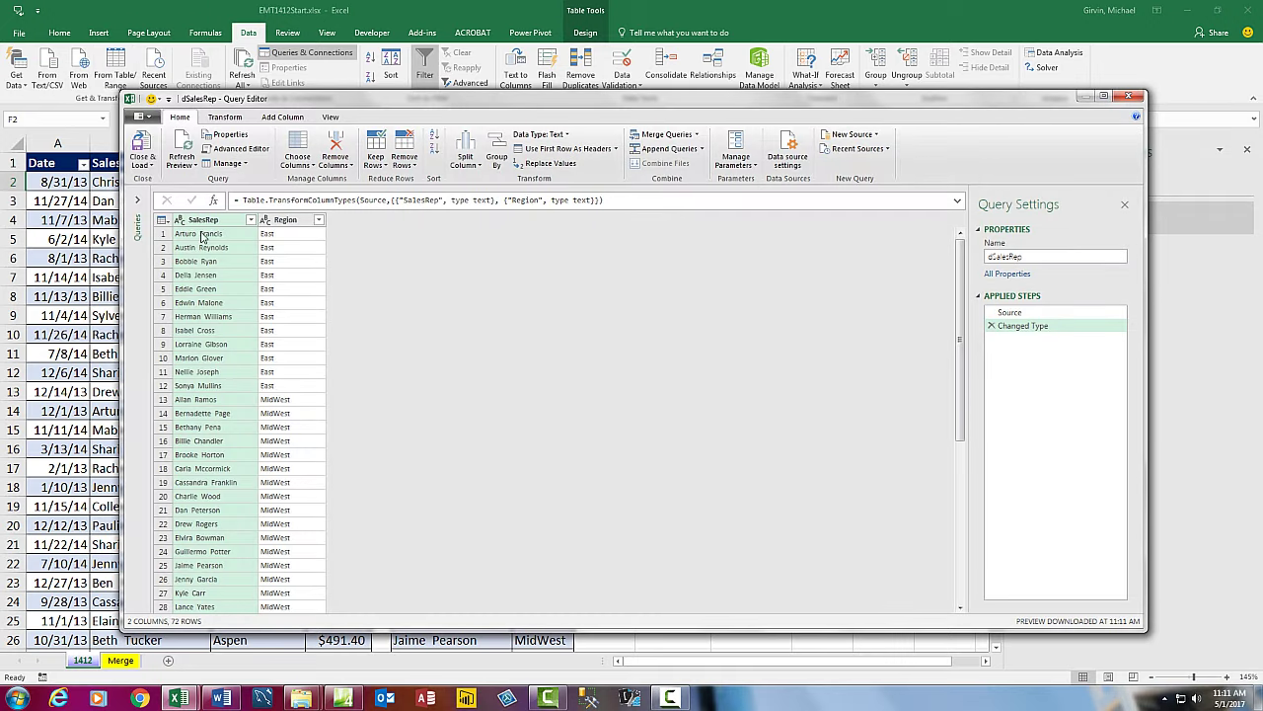
left_click(142, 160)
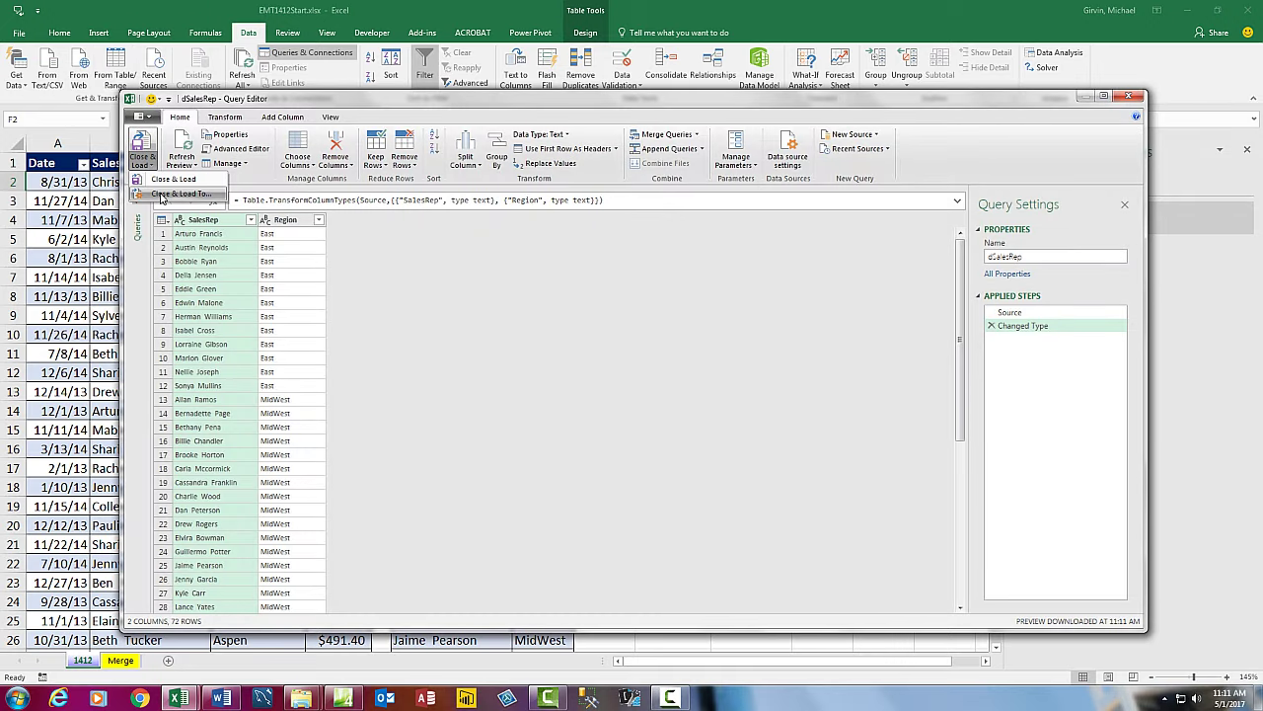
left_click(164, 194)
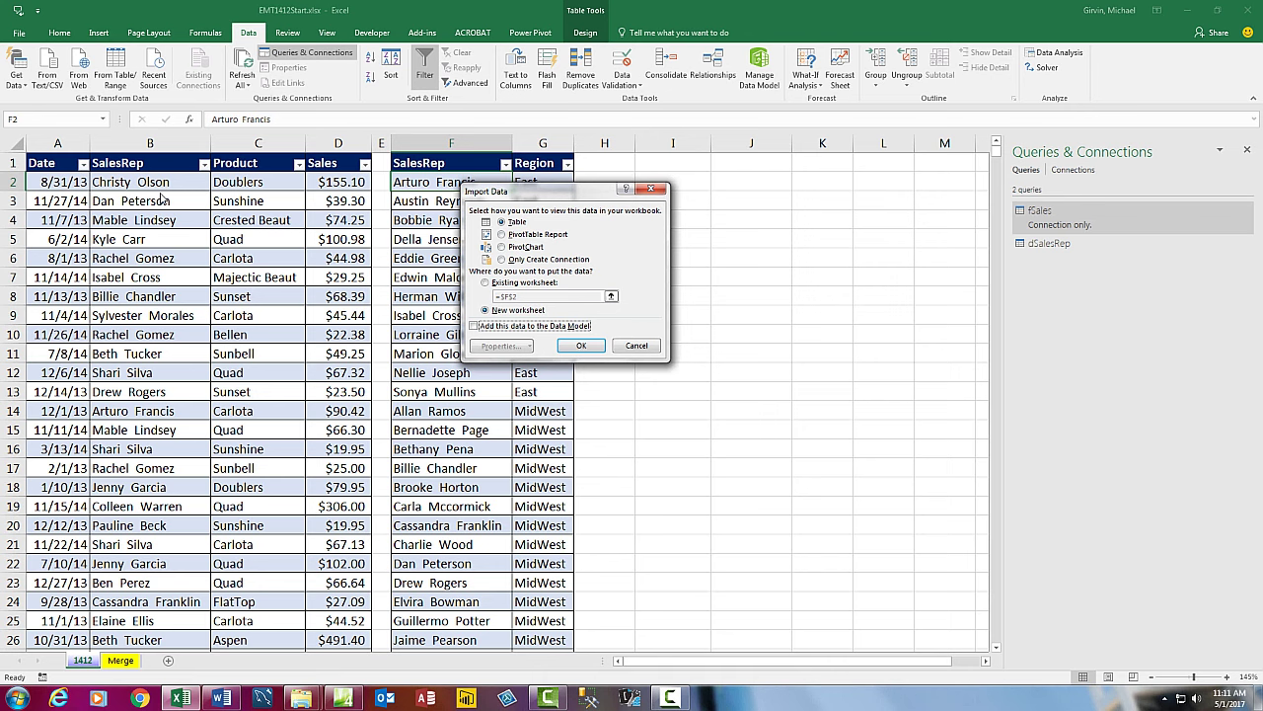
left_click(503, 259)
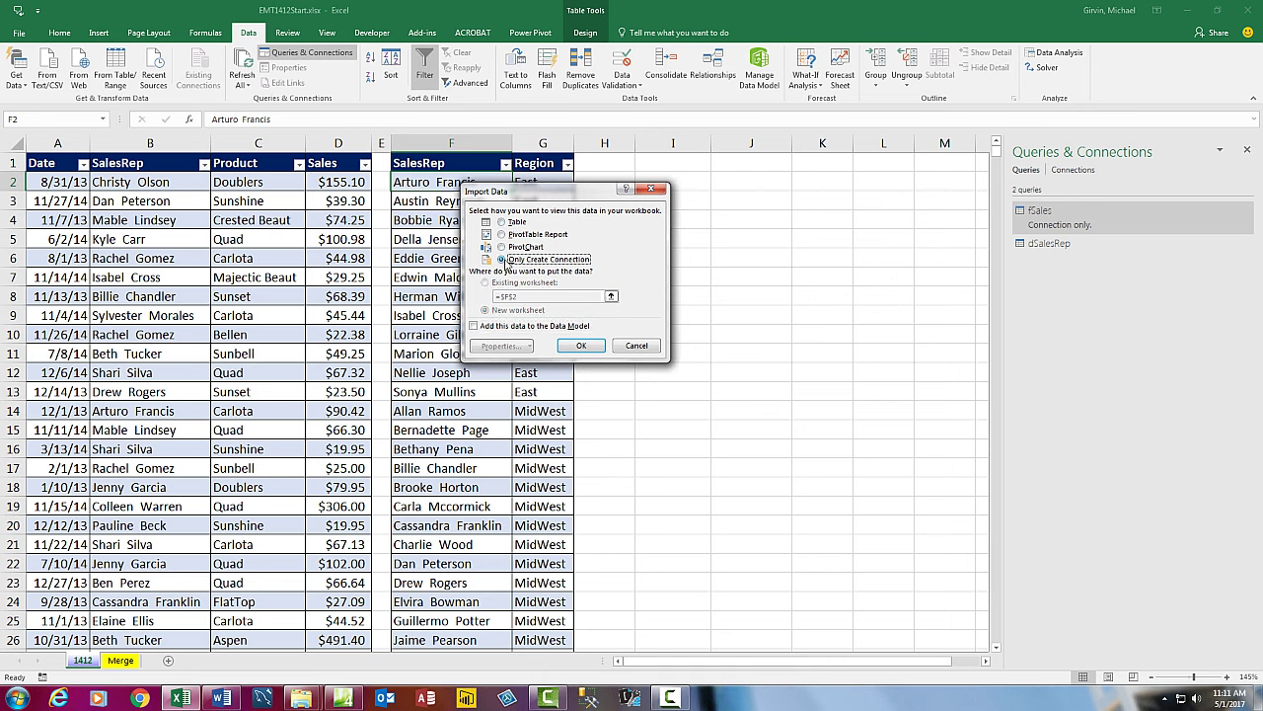
left_click(576, 345)
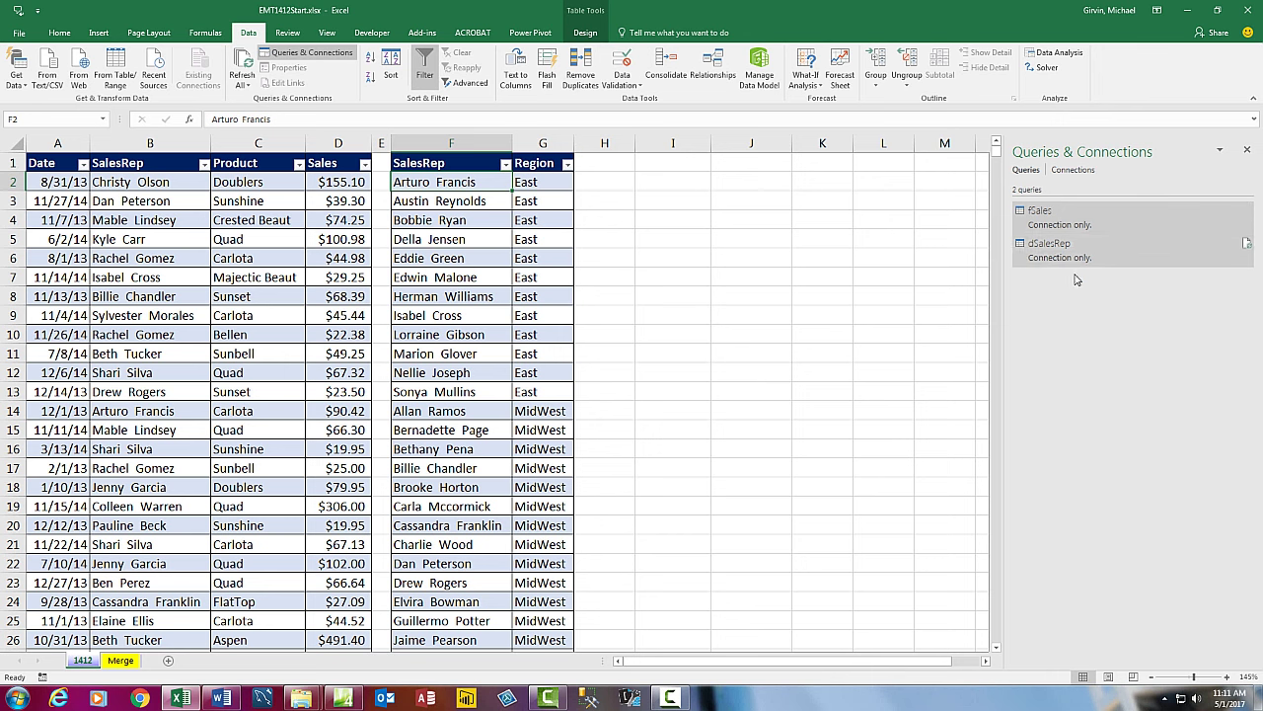
mouse_move(1073, 260)
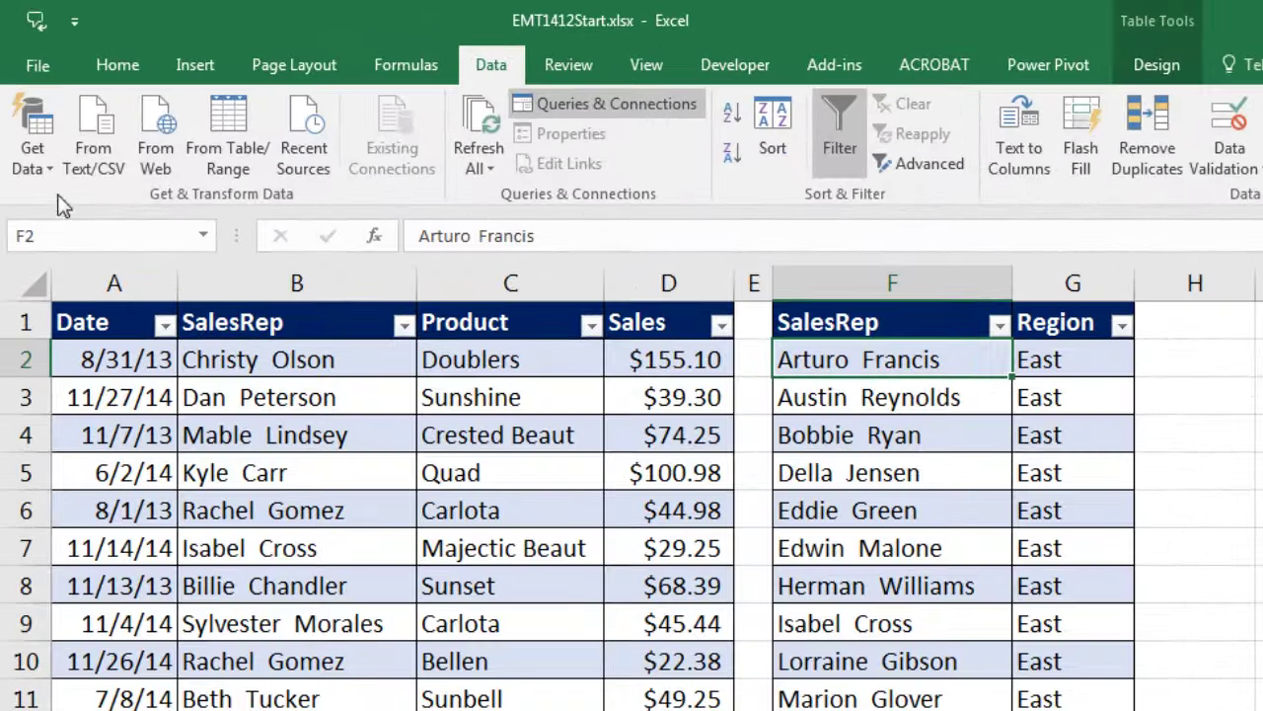
Merge fSales with dSalesRep, matching on the SalesRep column in each table
left_click(47, 168)
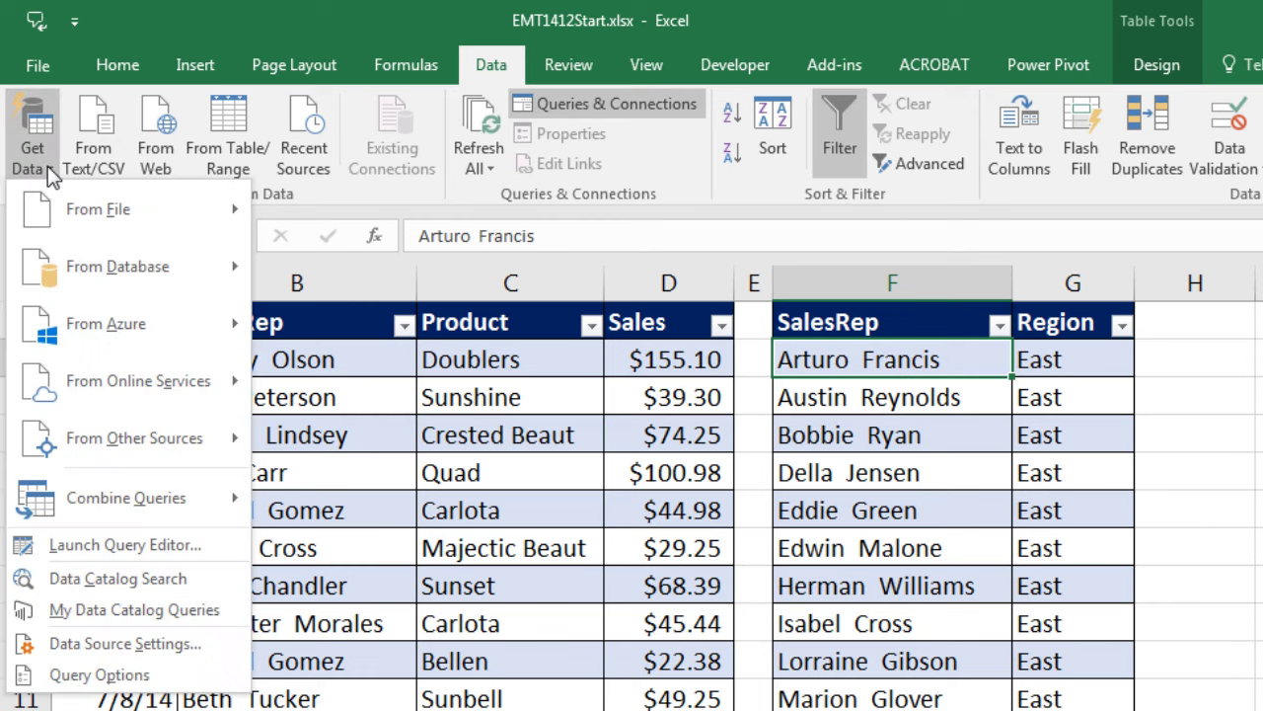
mouse_move(153, 510)
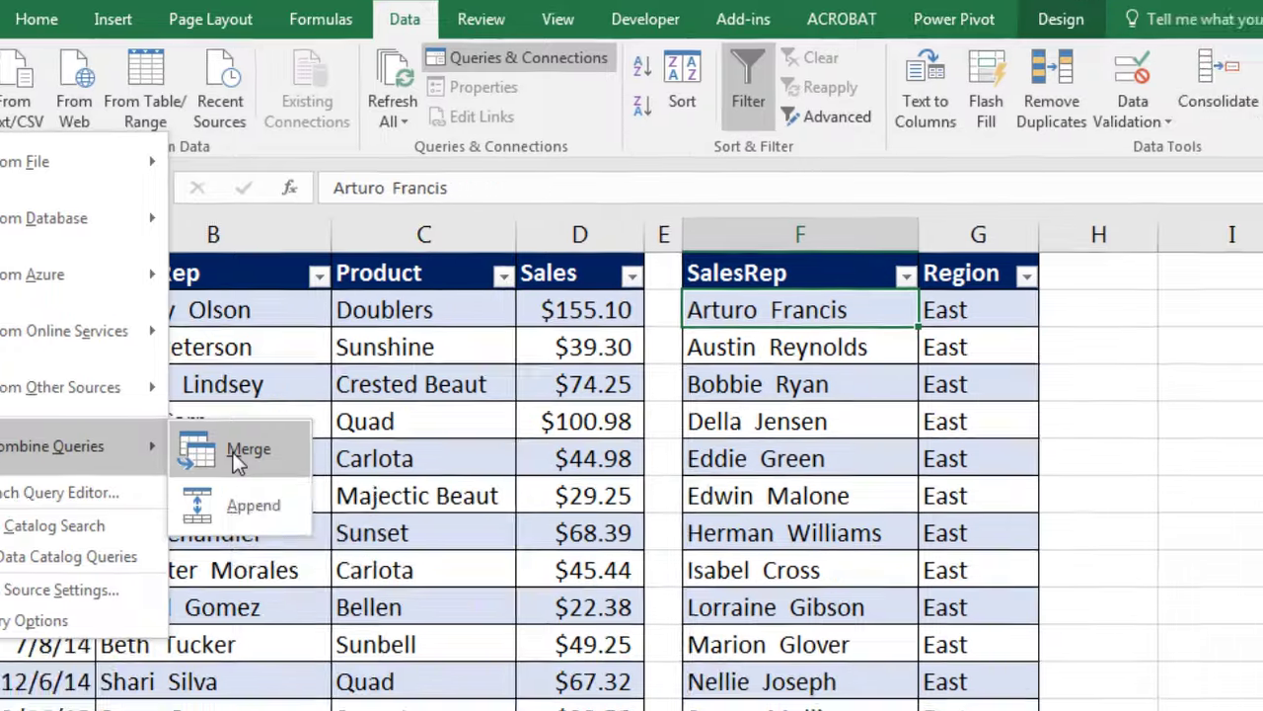
left_click(317, 504)
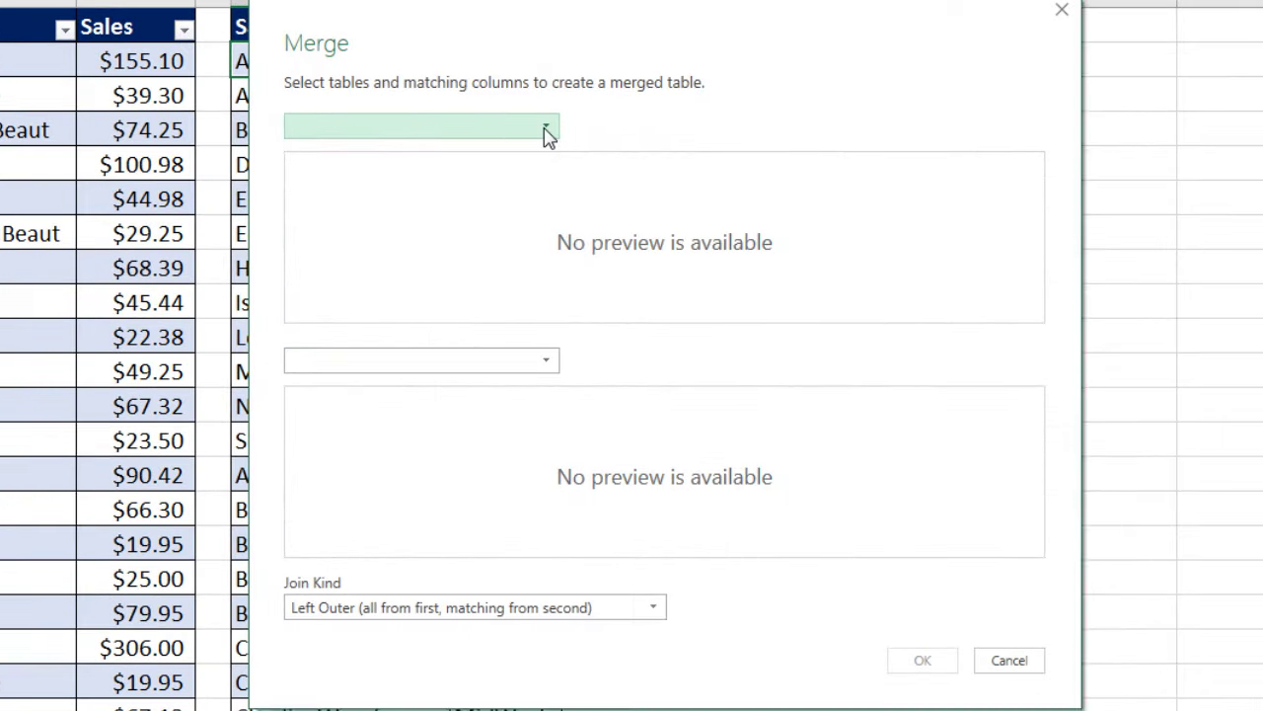
left_click(548, 135)
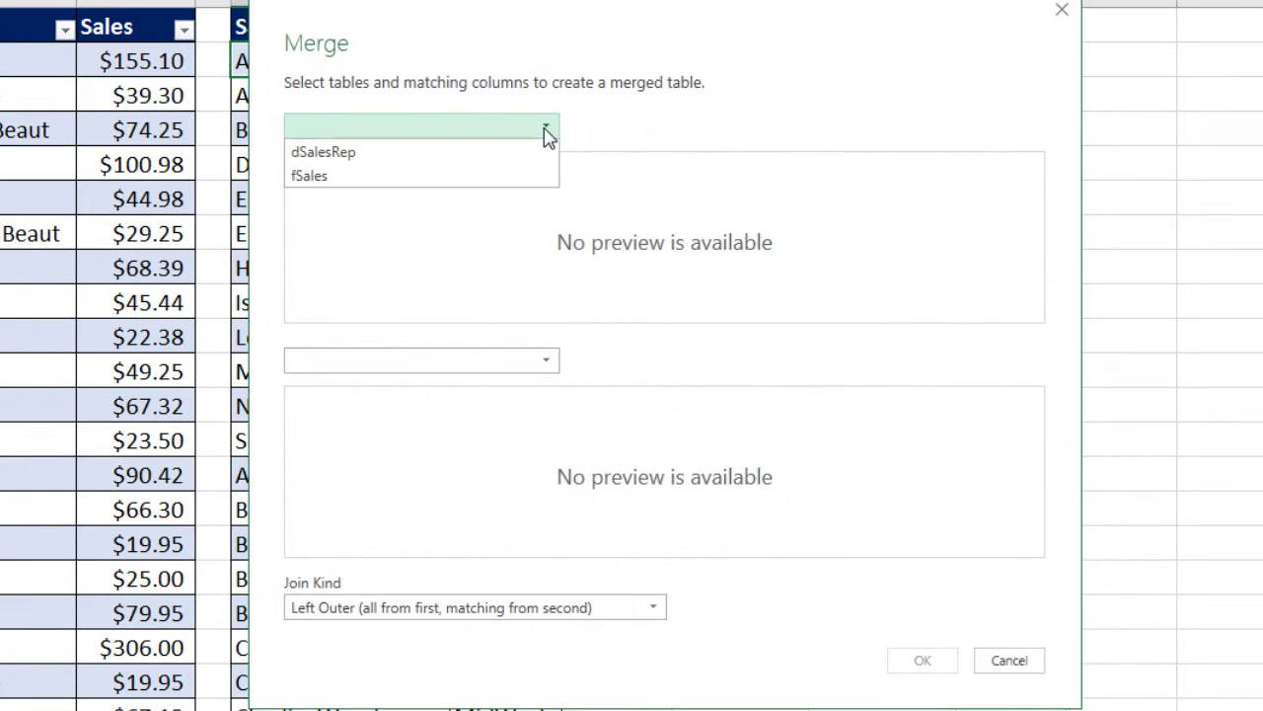
left_click(400, 177)
left_click(401, 170)
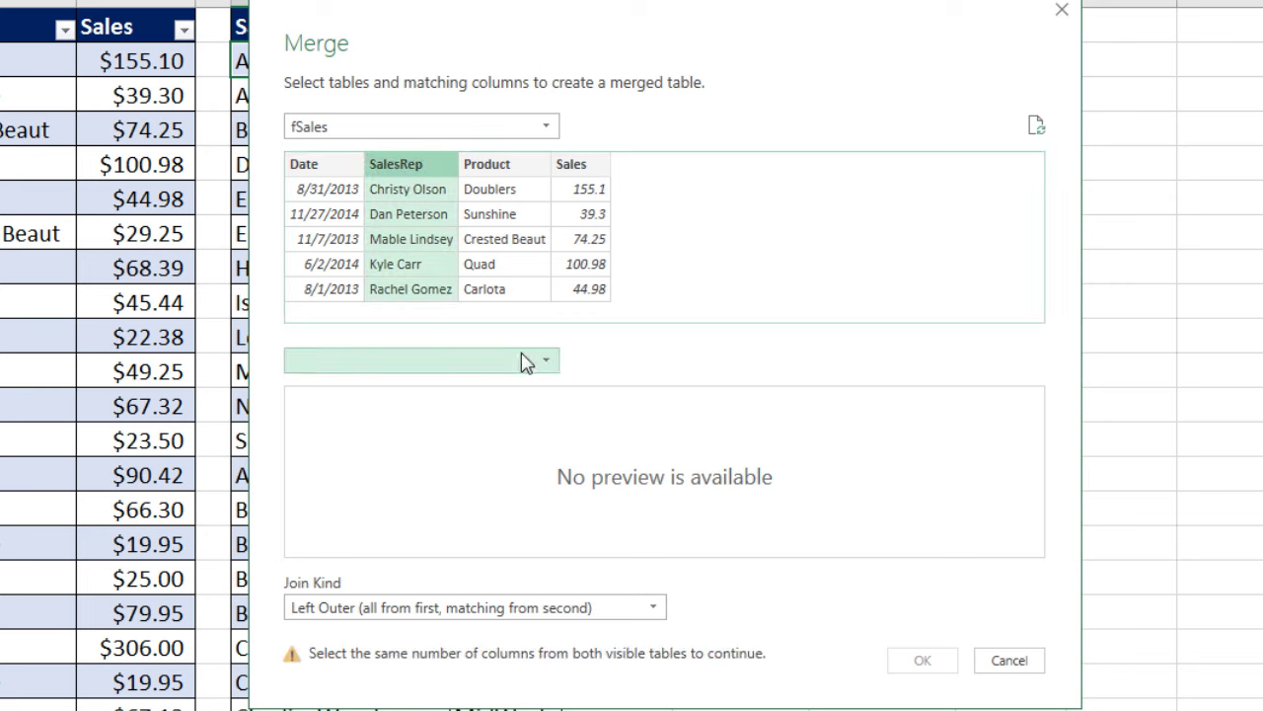
left_click(546, 361)
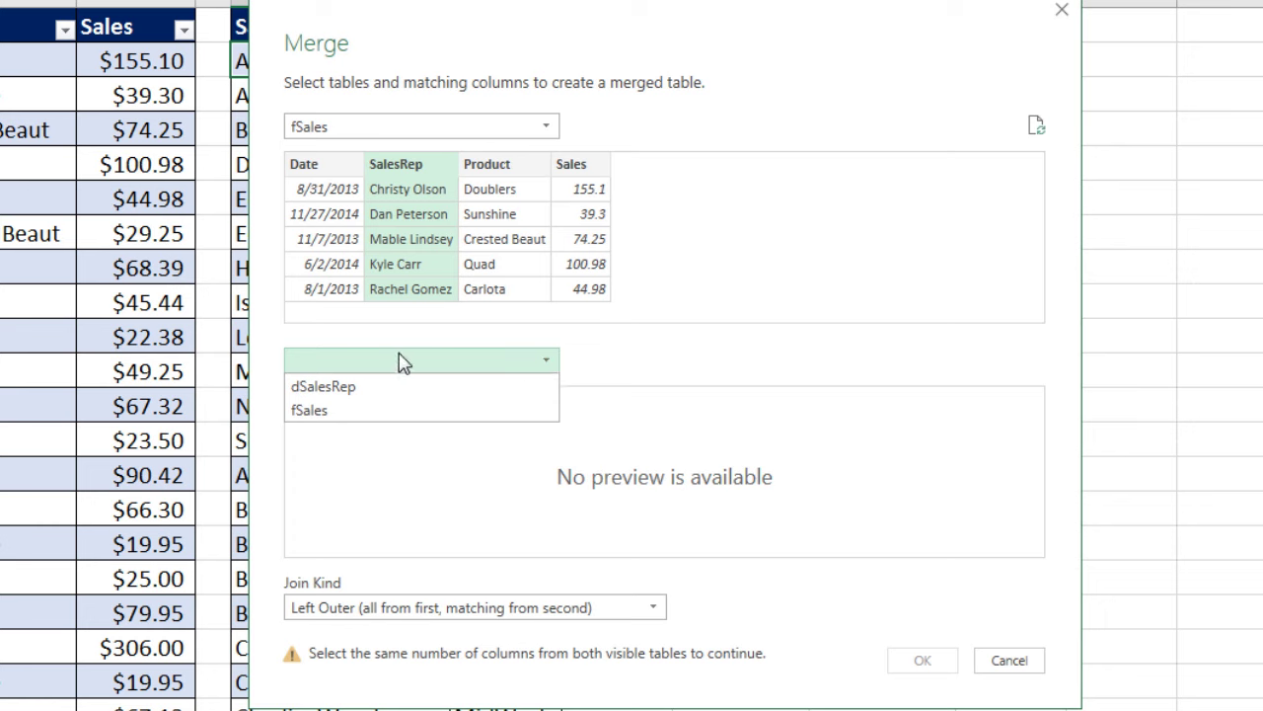
left_click(366, 390)
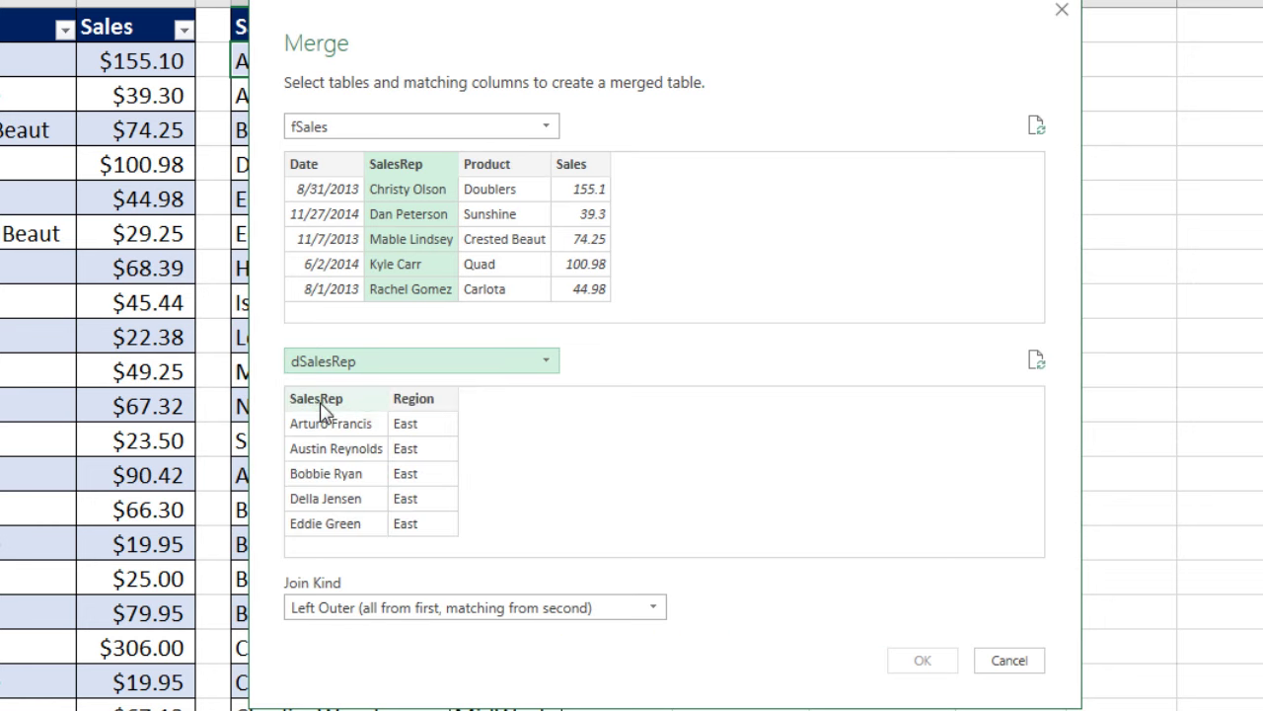
left_click(320, 400)
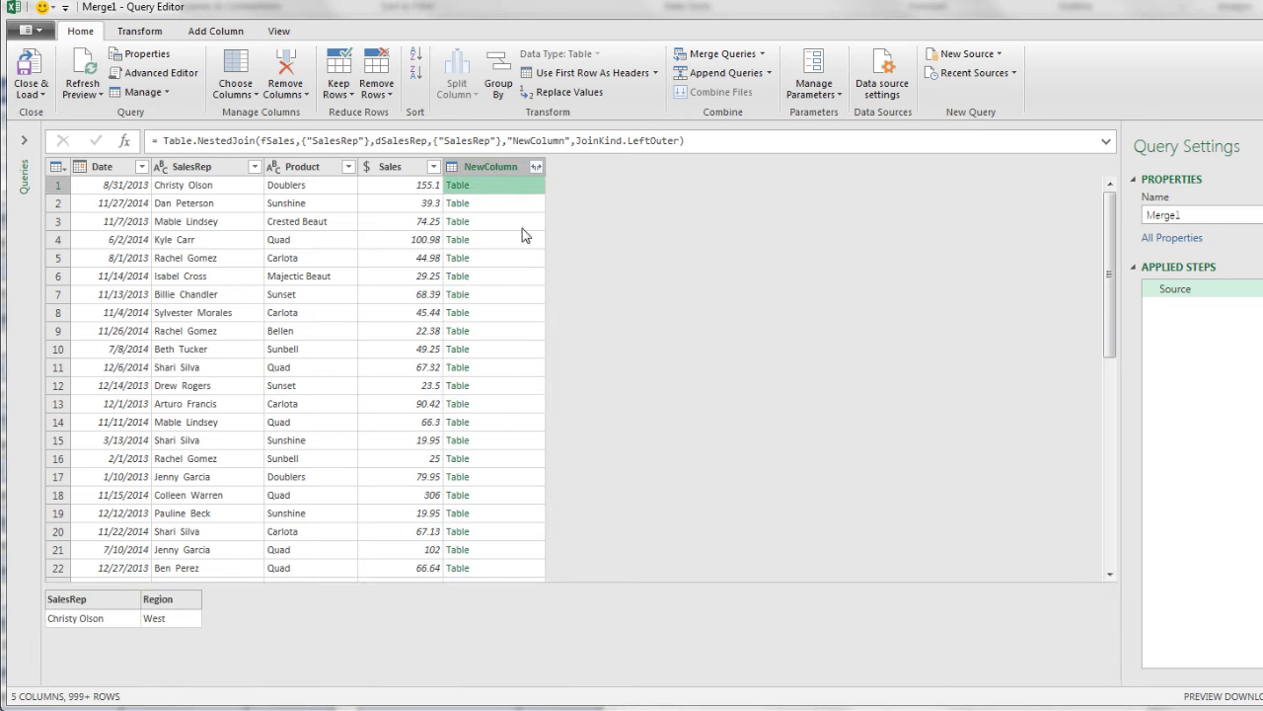
Preview a nested rep table, then rename NewColumn to Region
left_click(491, 205)
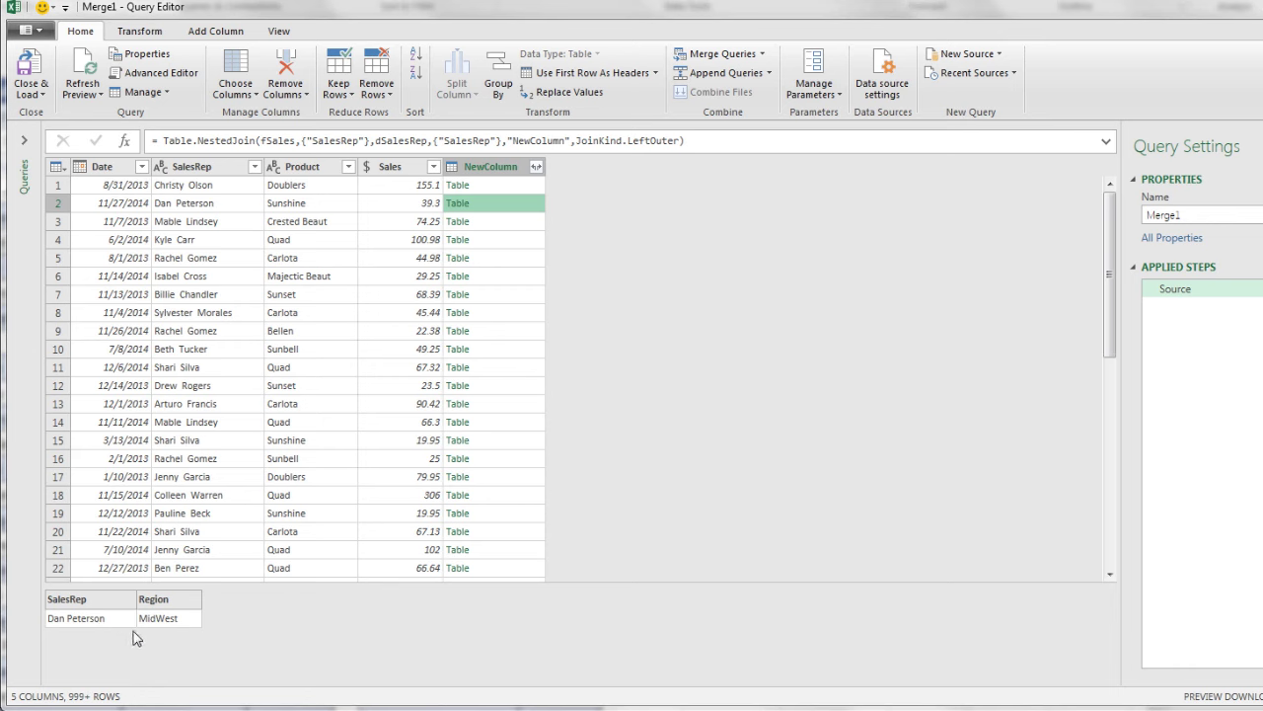
double_click(503, 170)
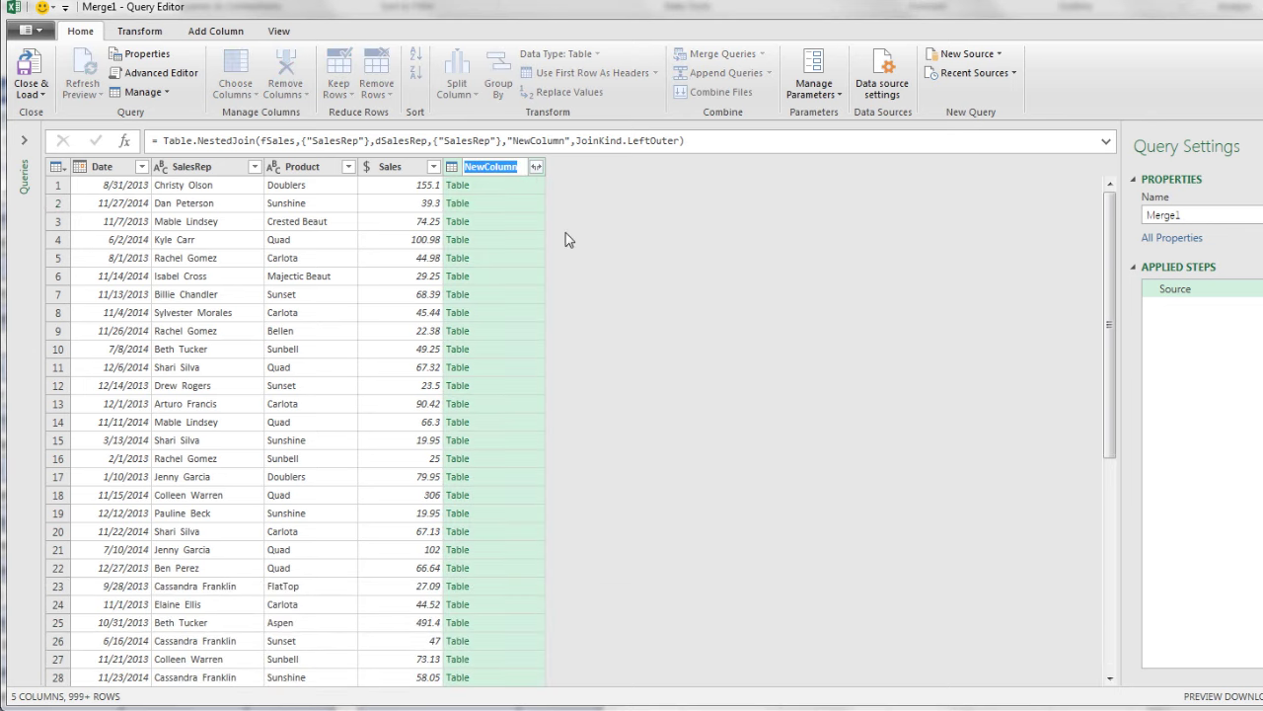
type("Repion")
key("Return")
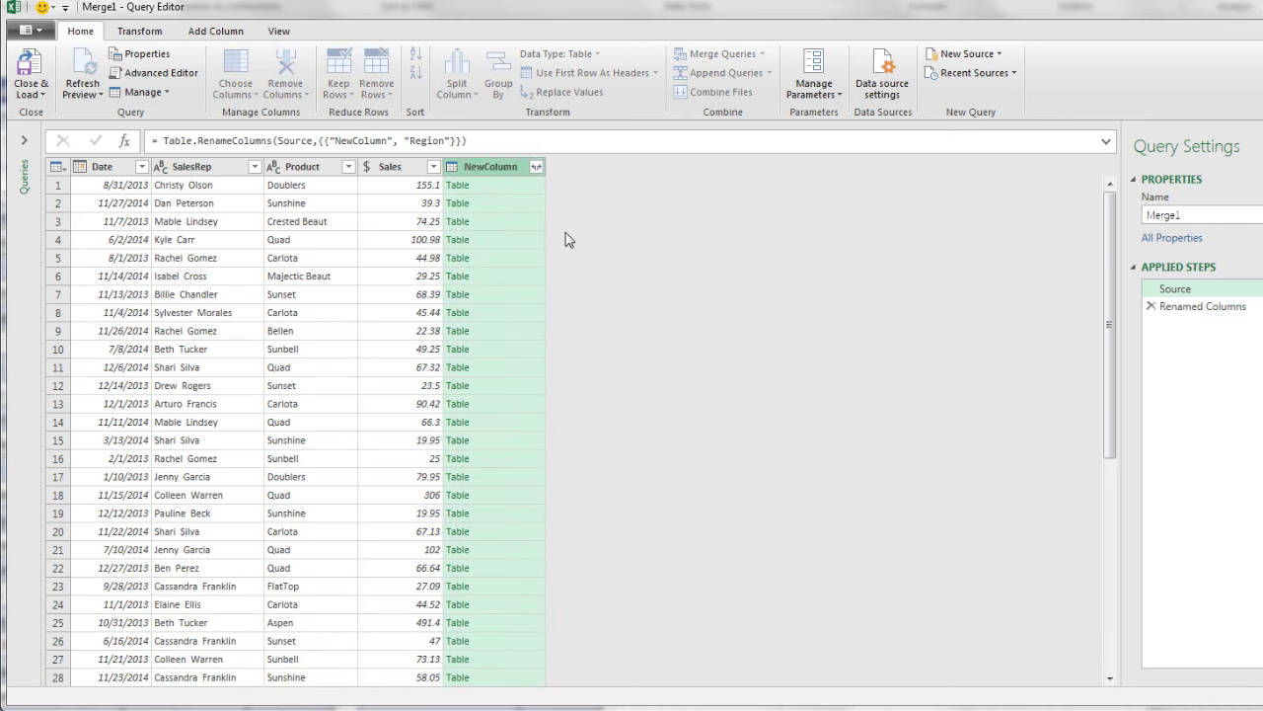
Expand only the Region field without a prefix, then rename Region.1 back to Region
left_click(523, 168)
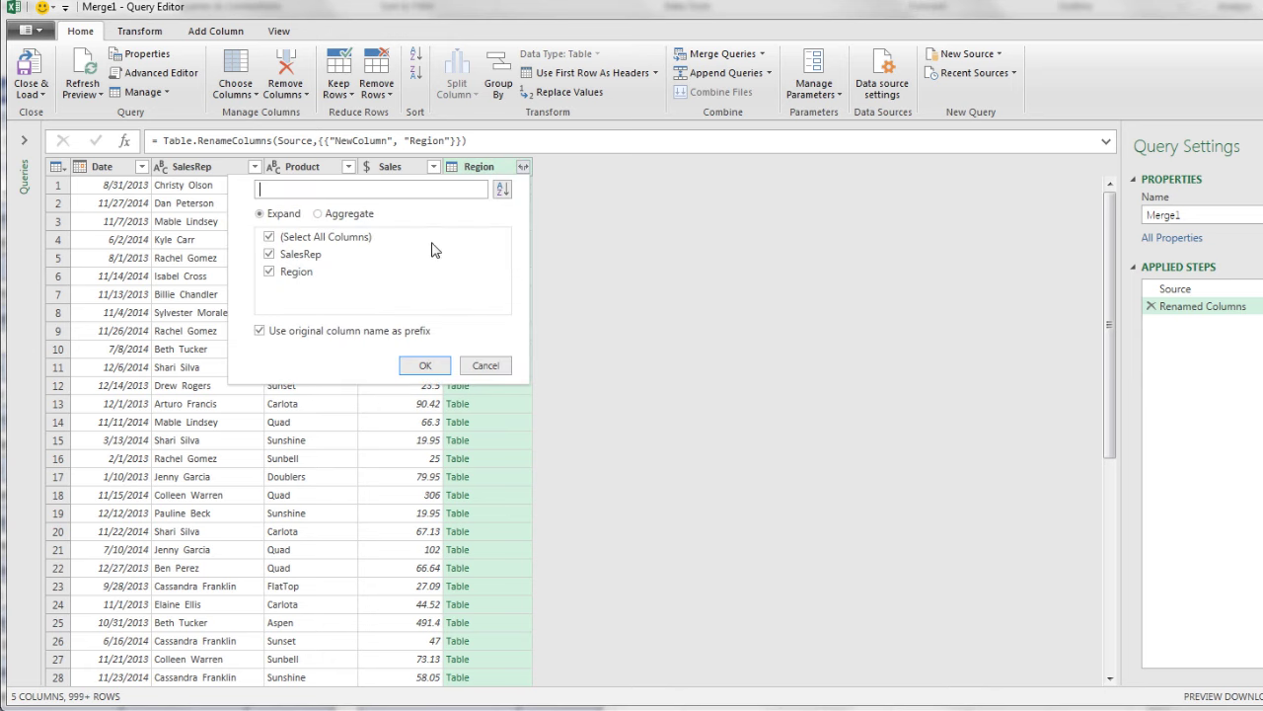
left_click(260, 333)
left_click(270, 238)
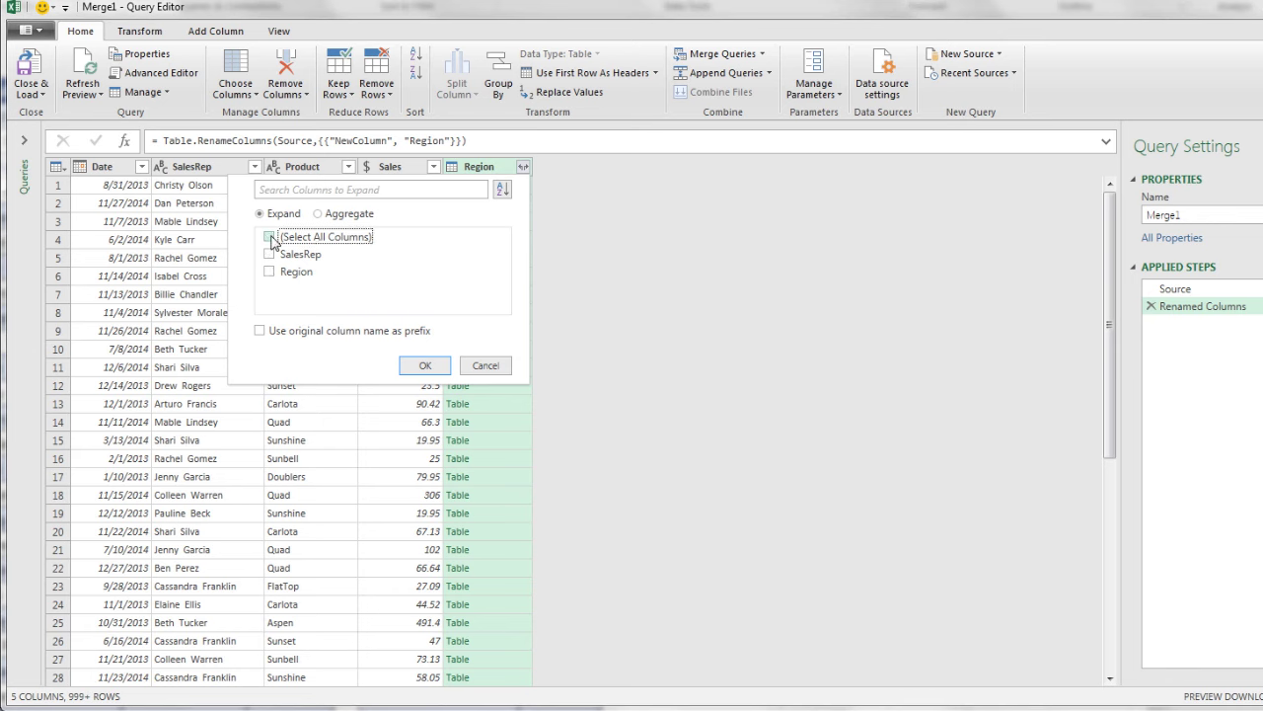
left_click(271, 272)
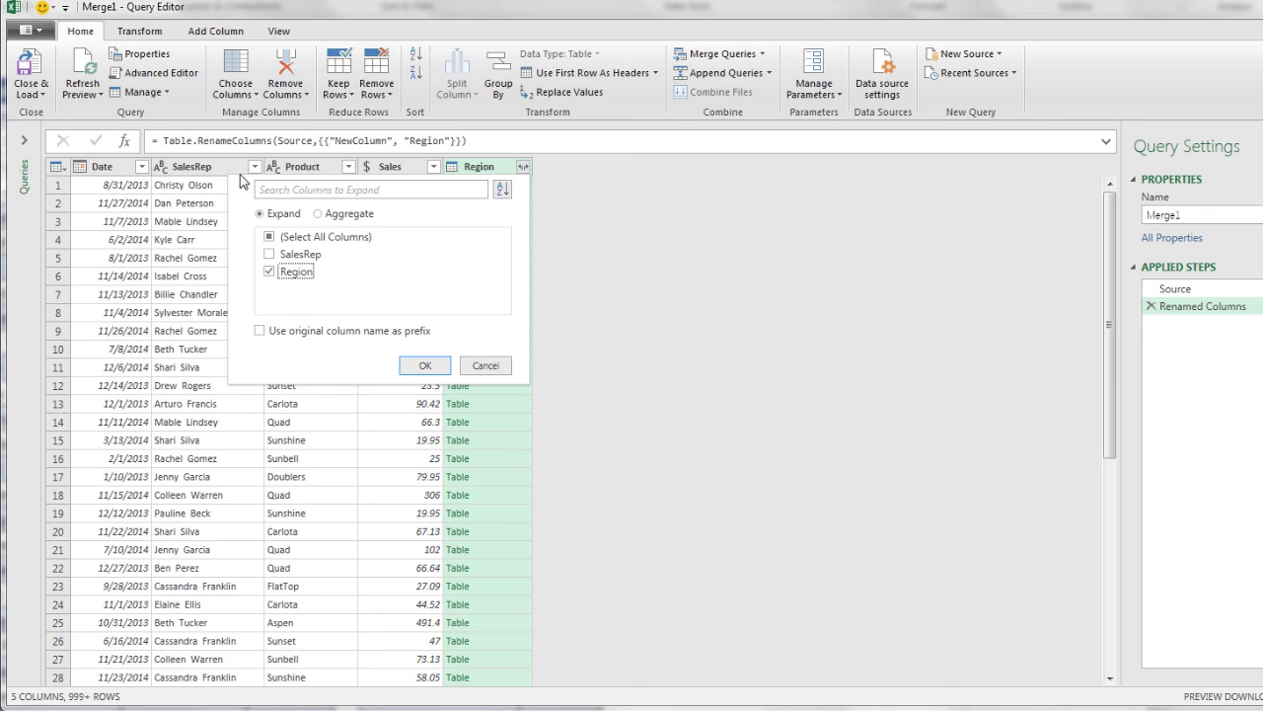
left_click(432, 366)
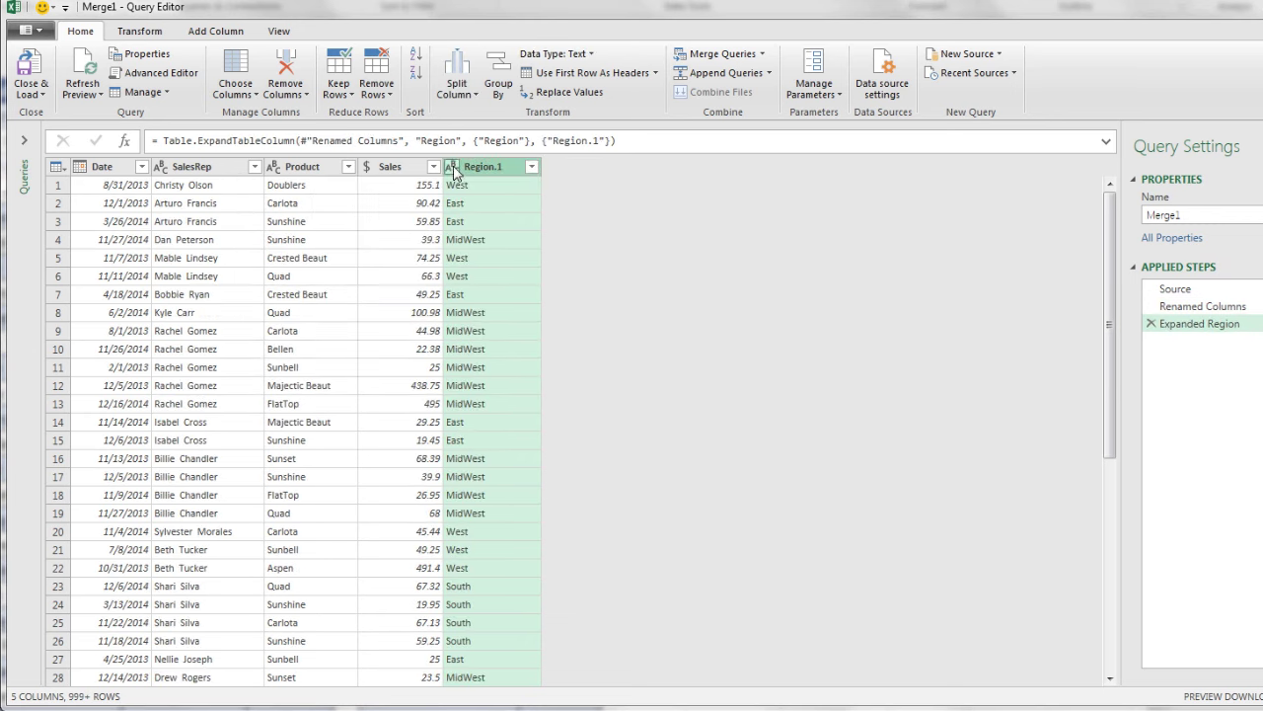
double_click(507, 168)
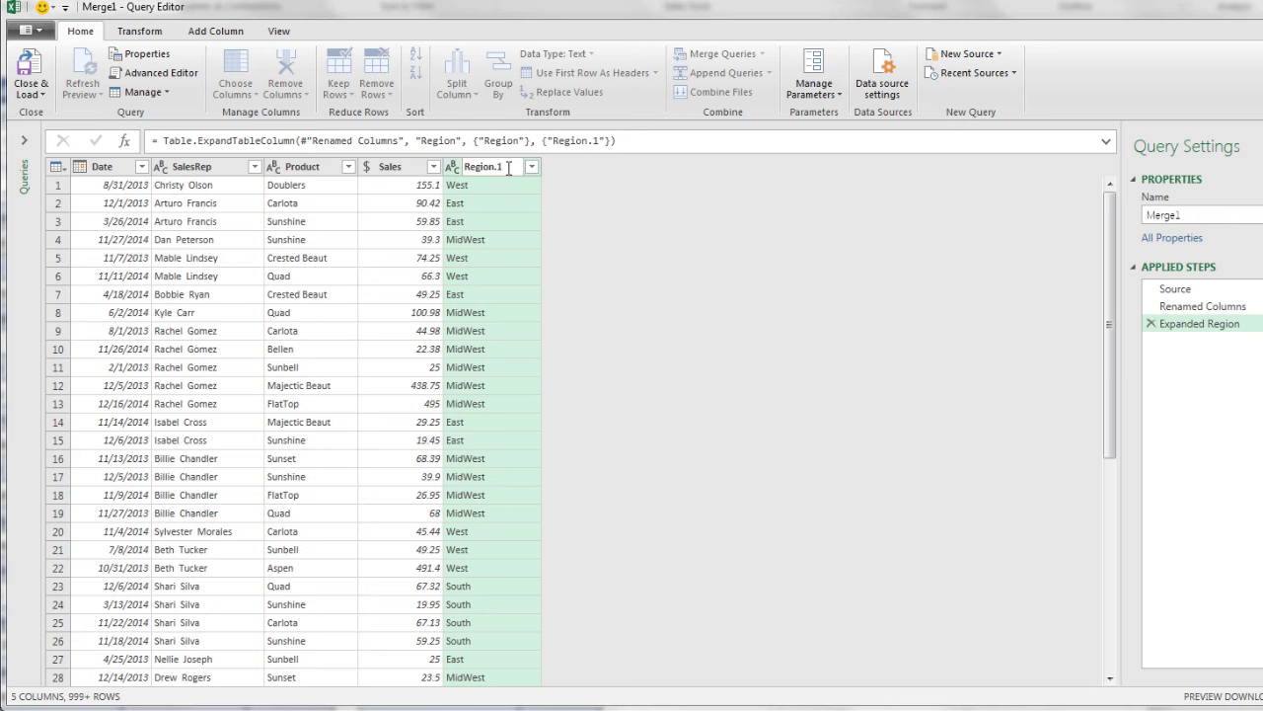
key("Return")
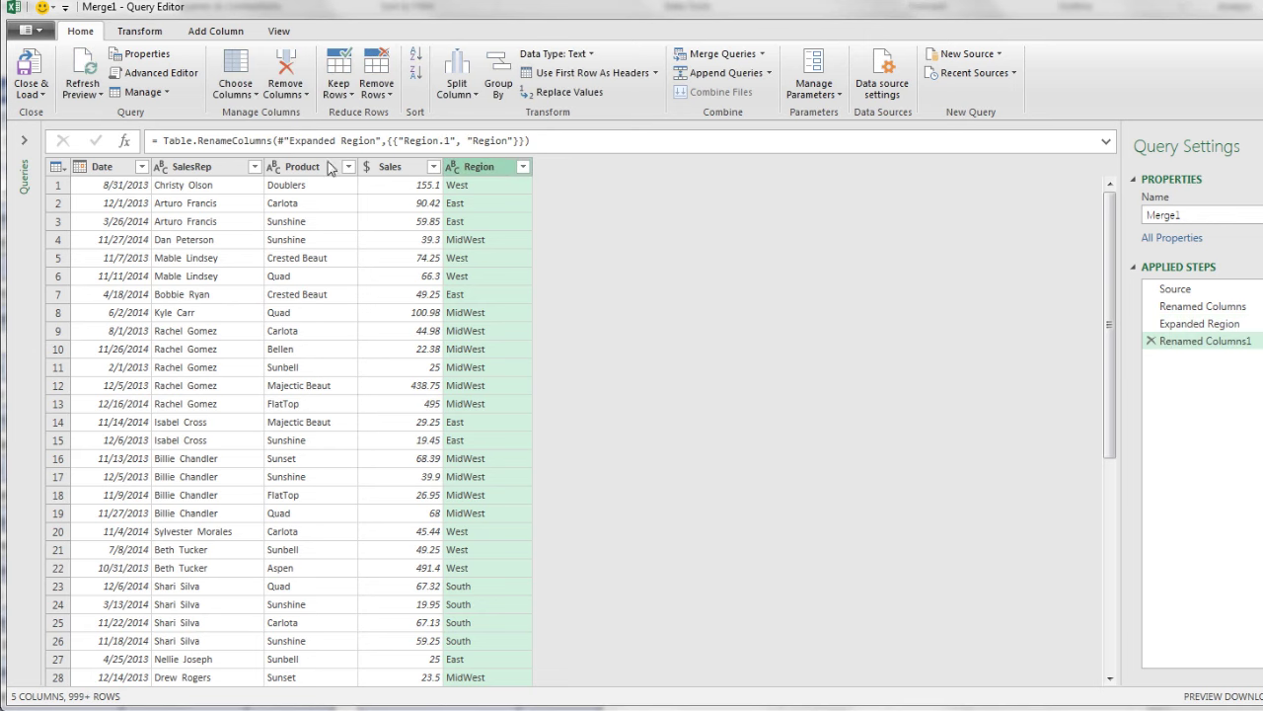
Close and load Merge1 with the Only Create Connection option
left_click(30, 93)
left_click(46, 133)
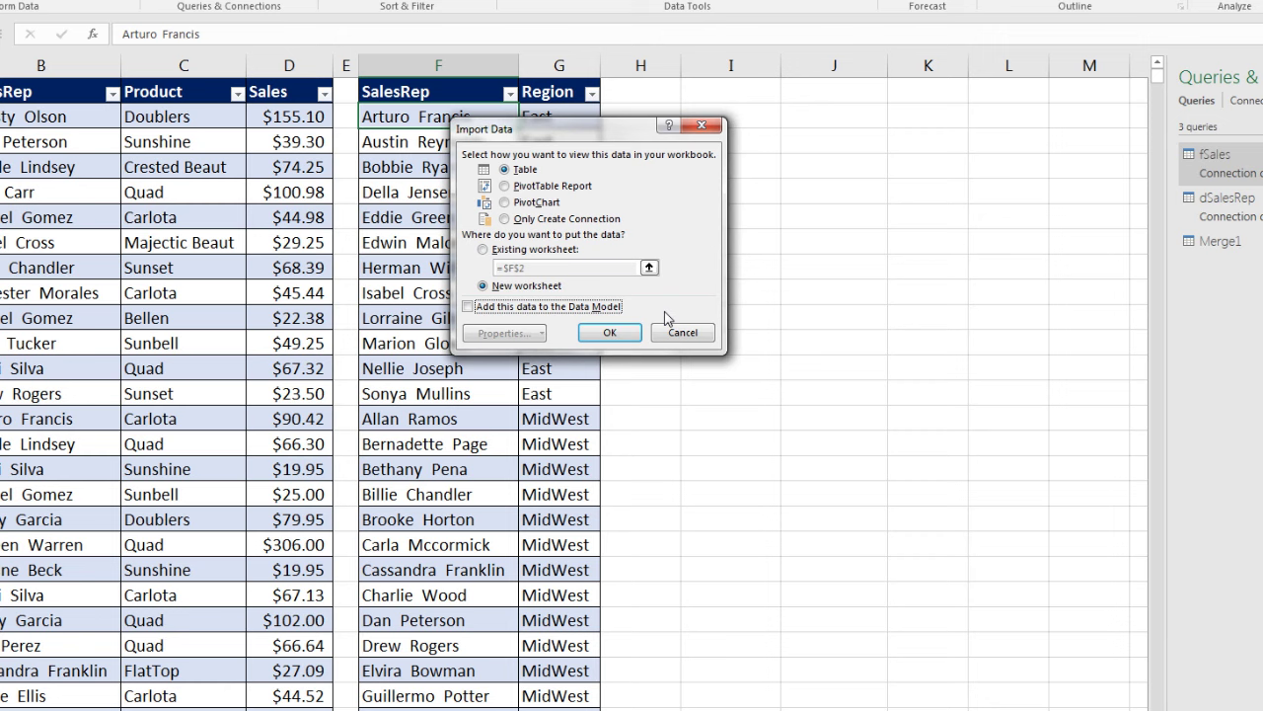
left_click(505, 219)
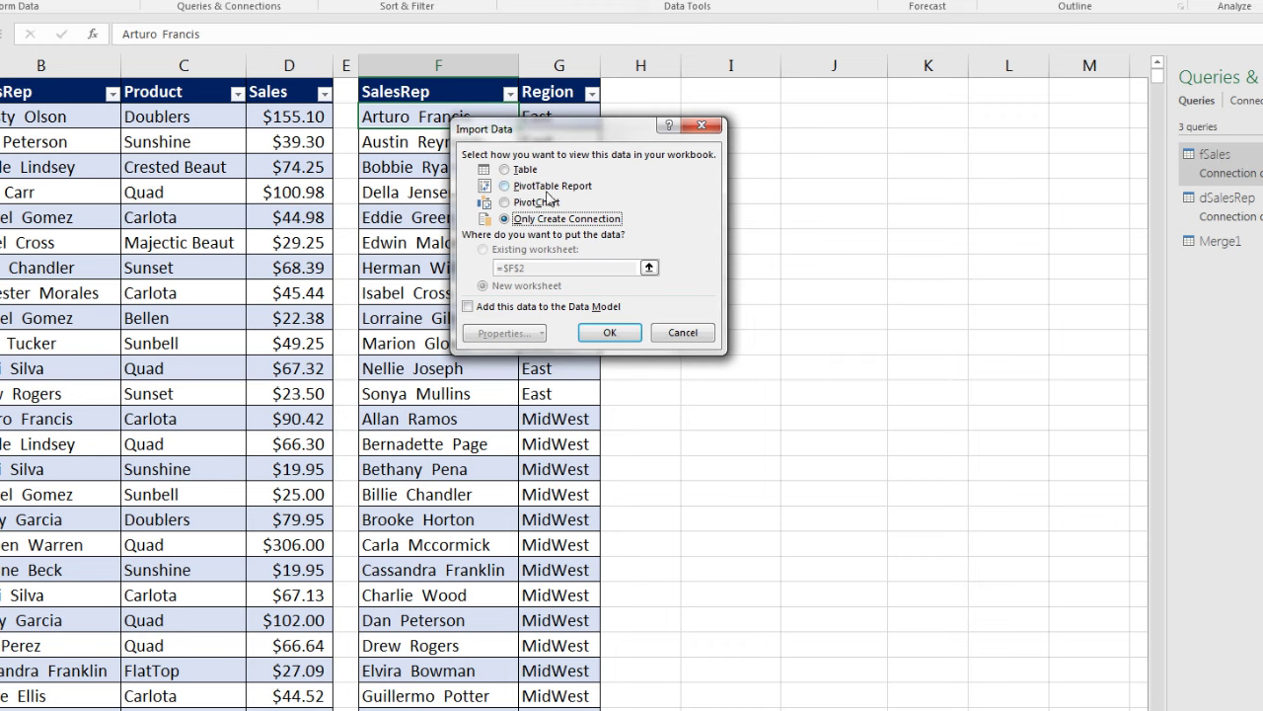
left_click(629, 336)
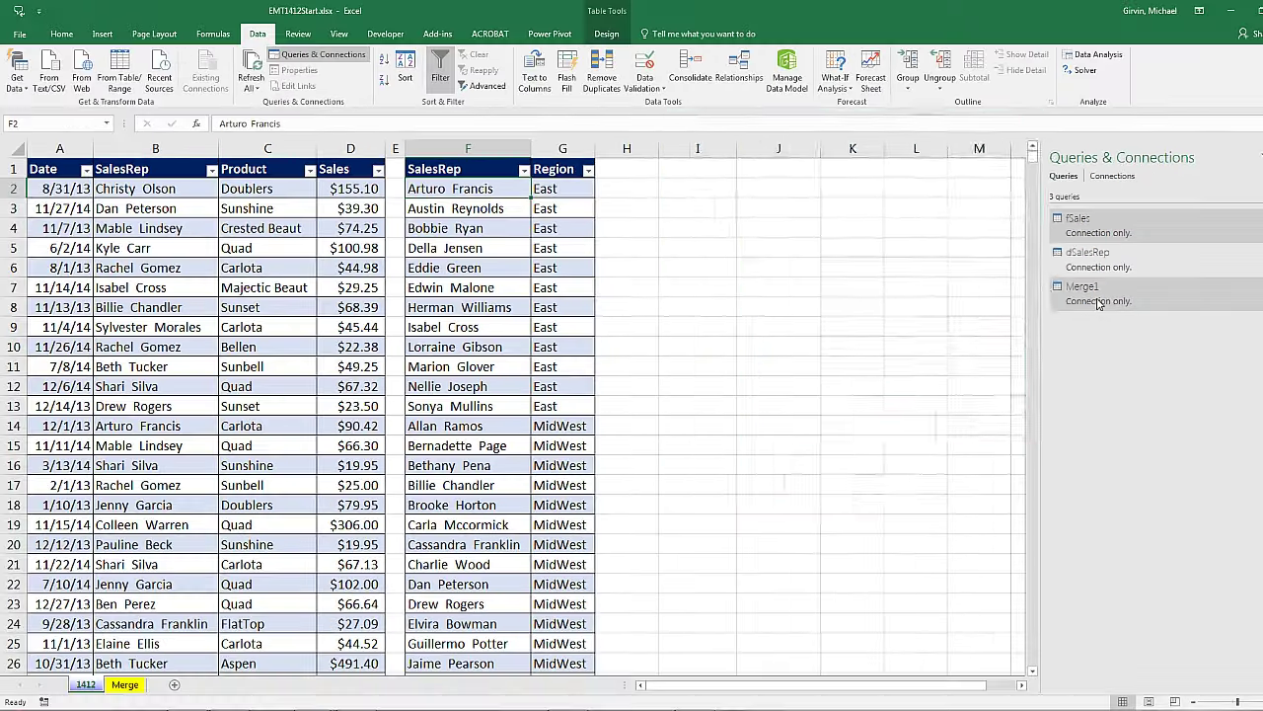
Rename the Merge1 query to OneSalesTable through its Properties
mouse_move(1159, 287)
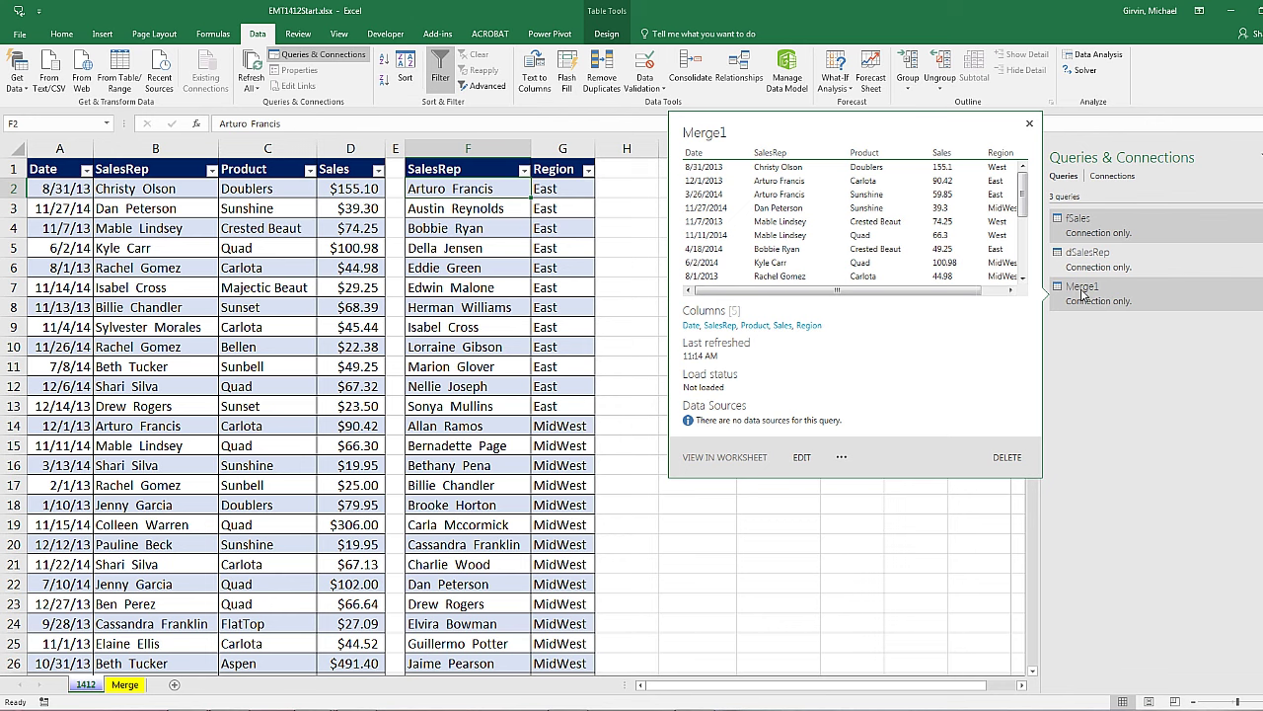
right_click(1080, 292)
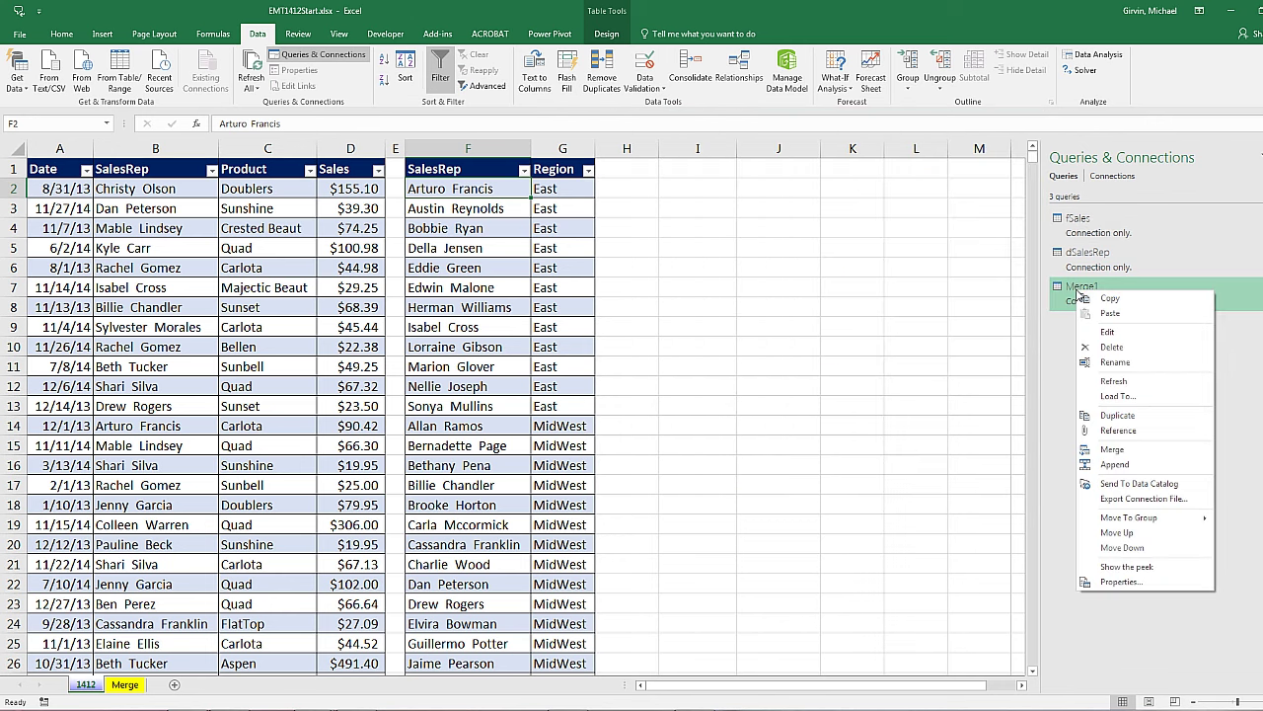
left_click(1115, 583)
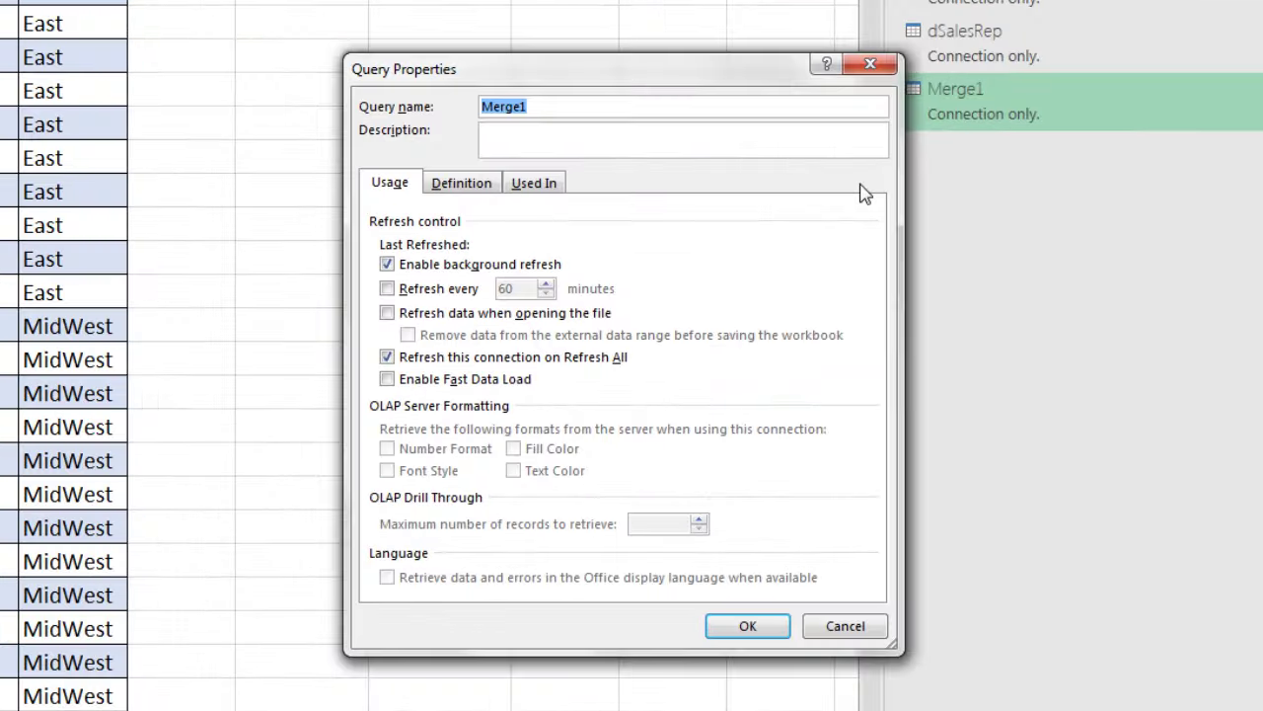
type("OneSalesTable")
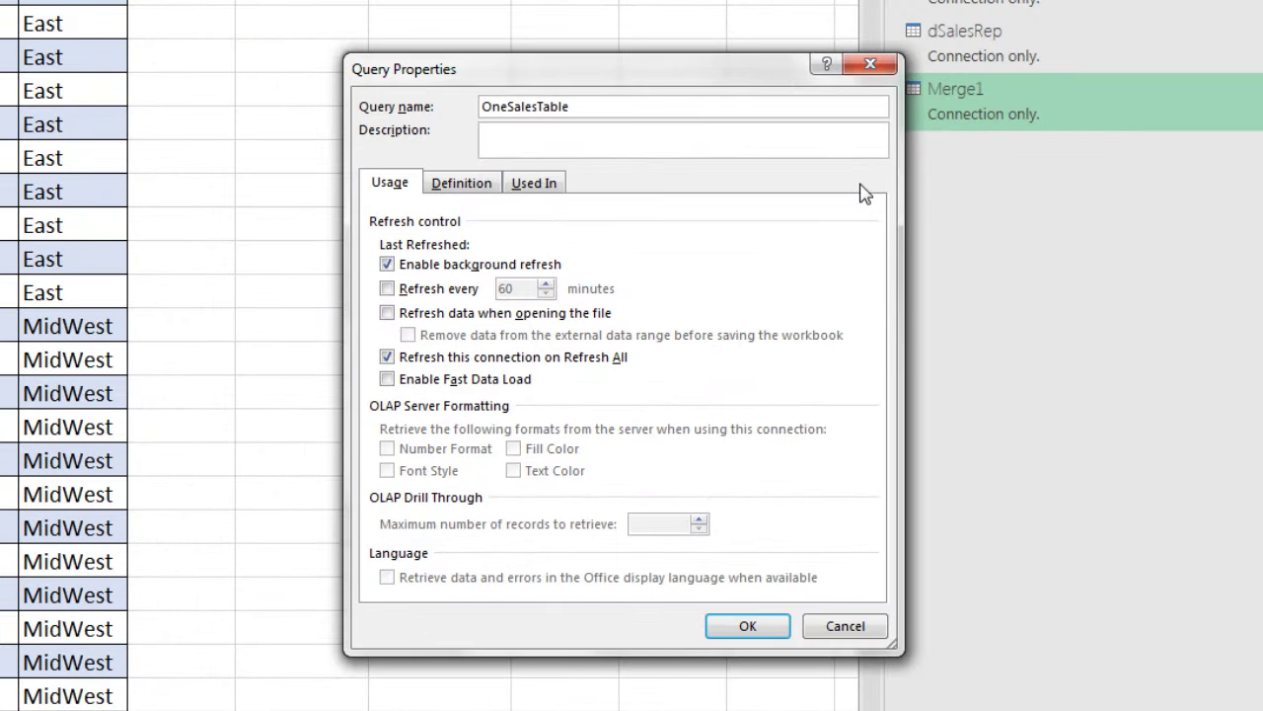
key("Return")
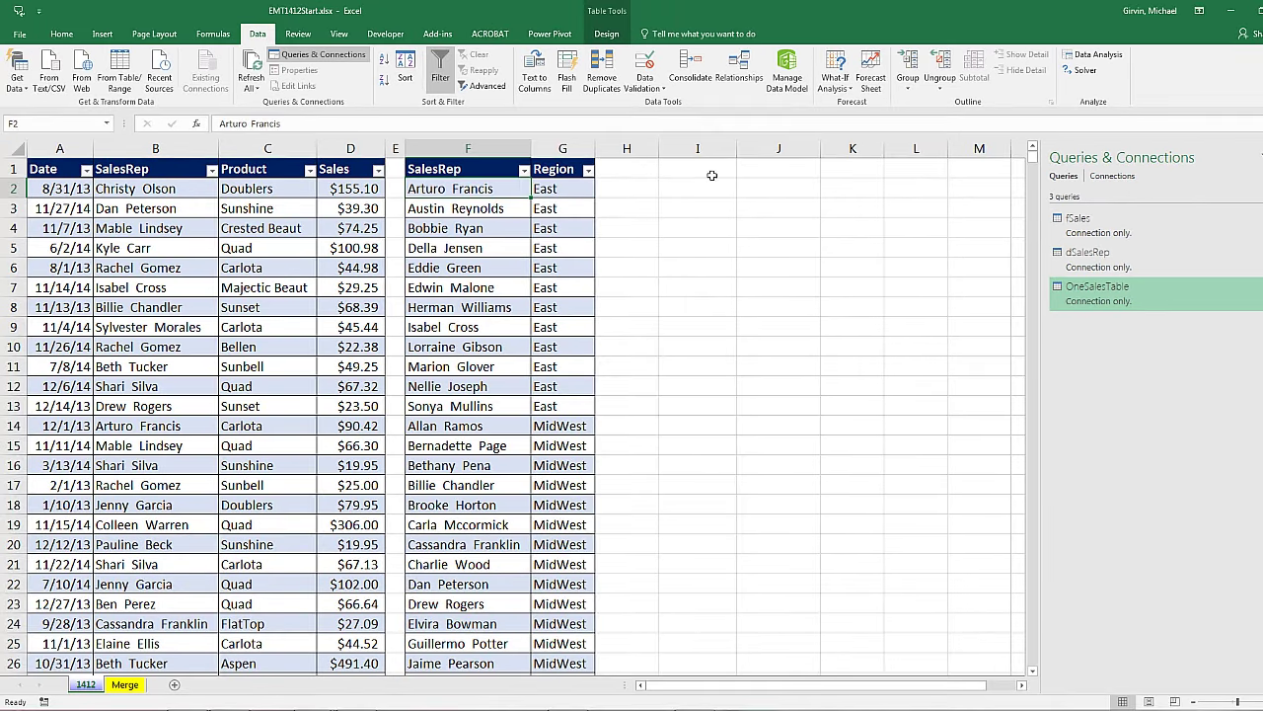
Insert a PivotTable at cell I1 using the external Query - OneSalesTable connection as its source
left_click(711, 172)
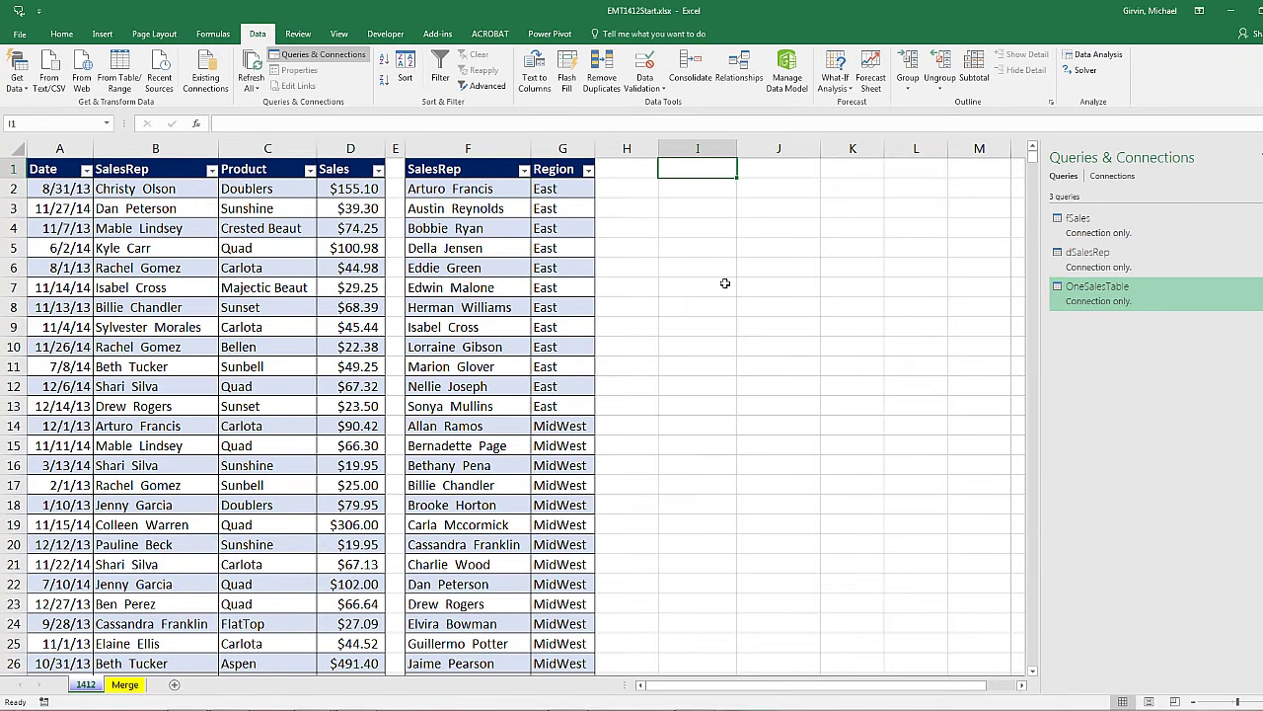
left_click(103, 34)
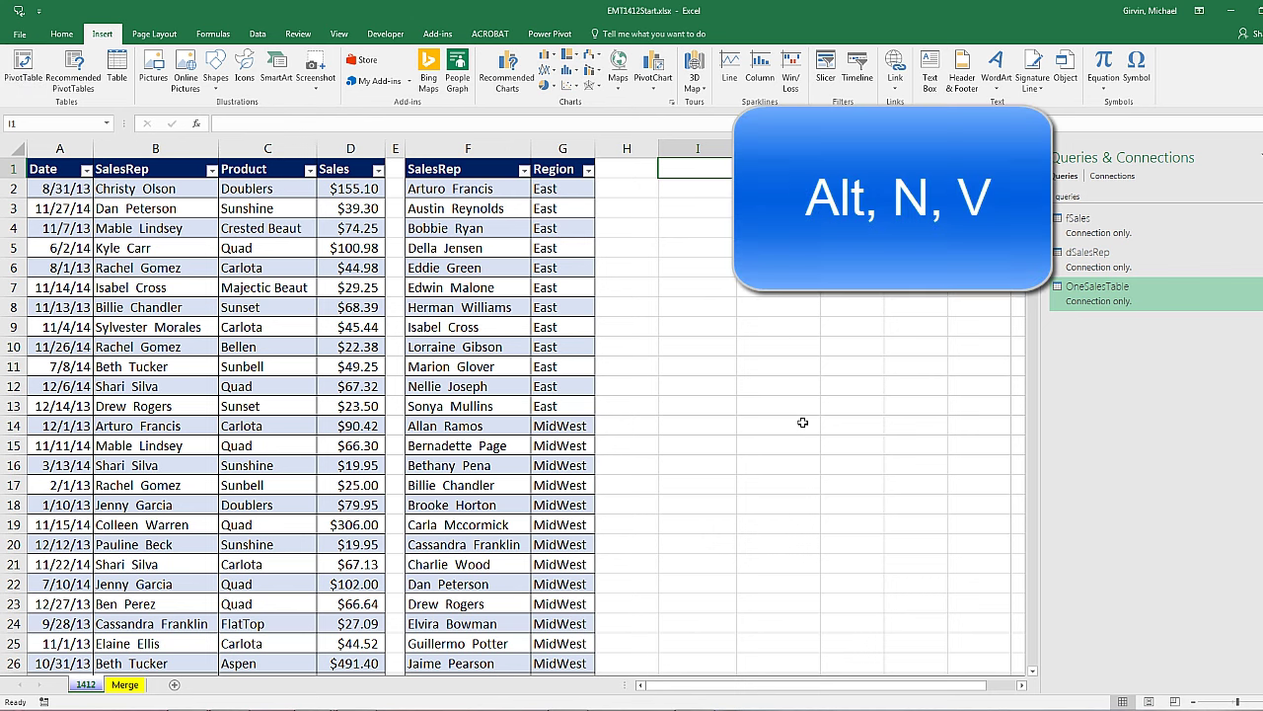
key("alt")
key("n")
key("v")
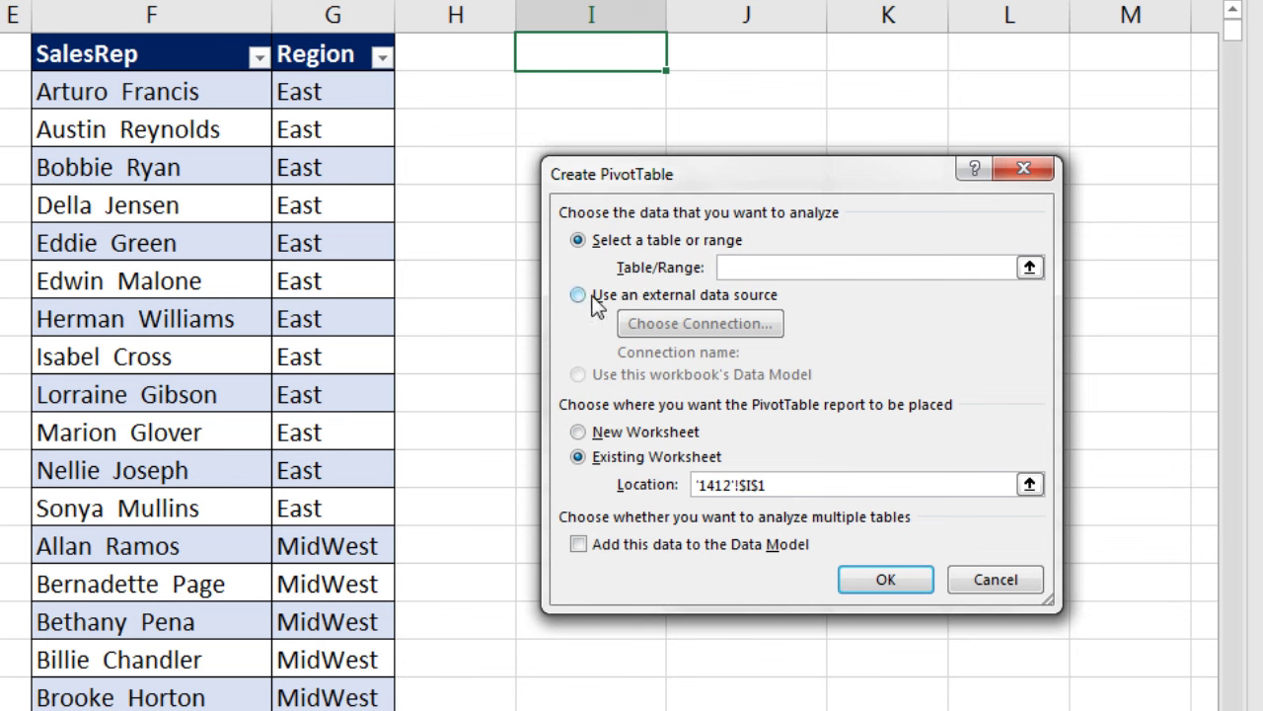
left_click(579, 294)
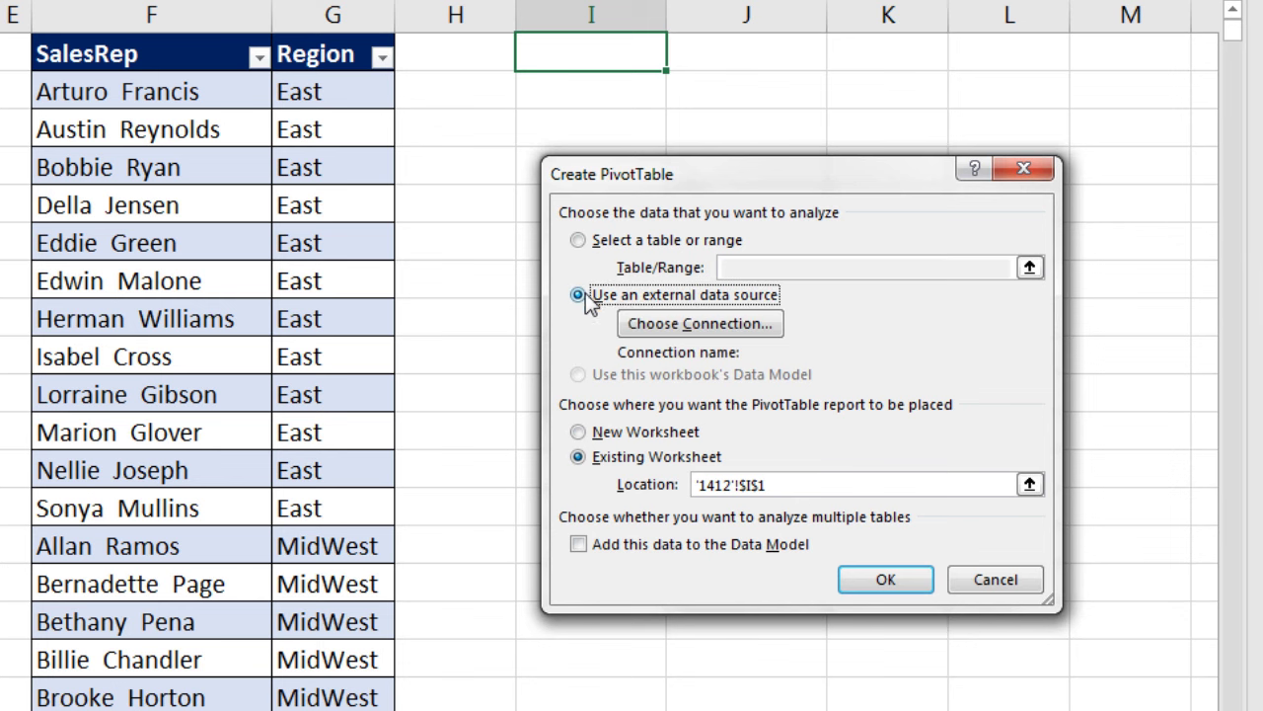
left_click(693, 326)
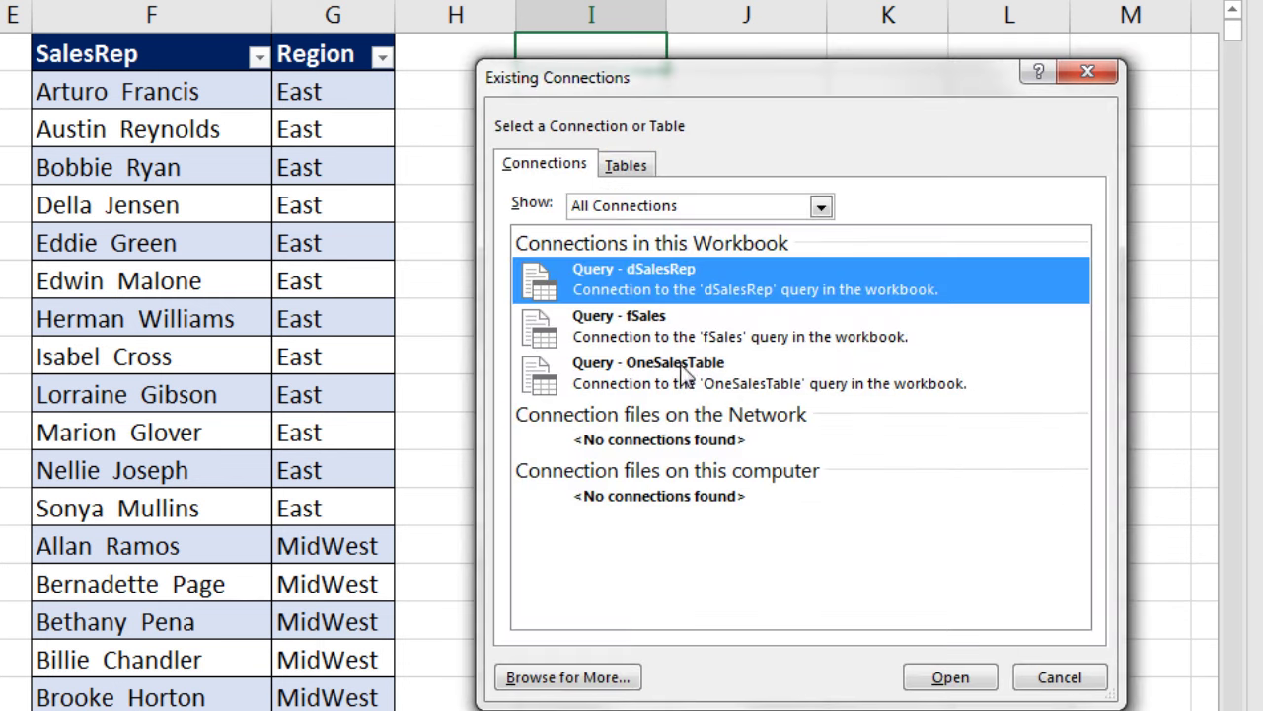
left_click(670, 377)
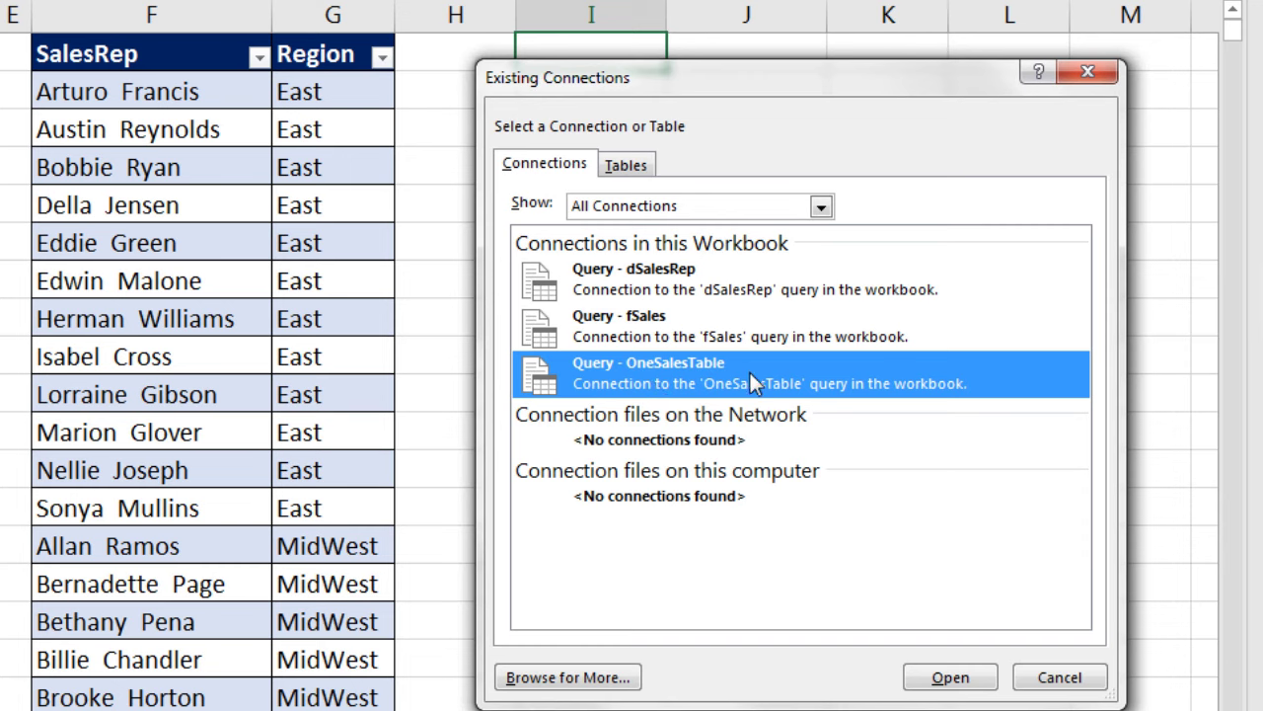
left_click(962, 681)
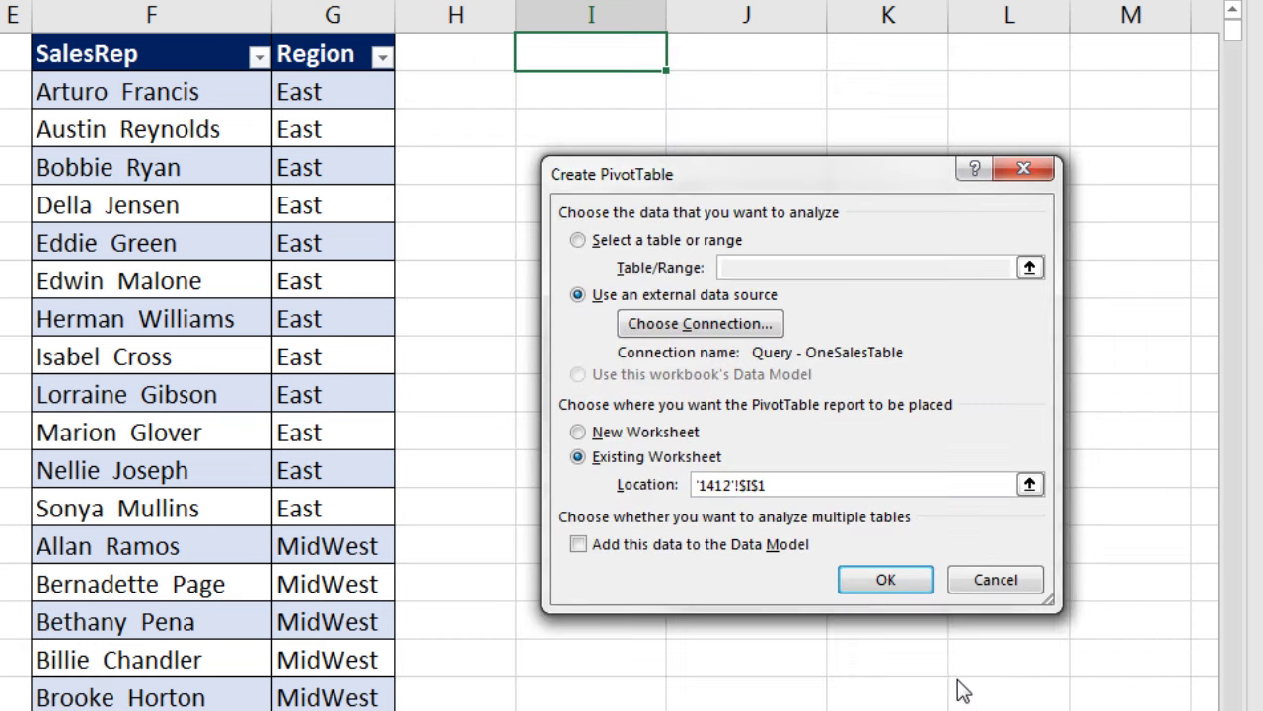
left_click(885, 581)
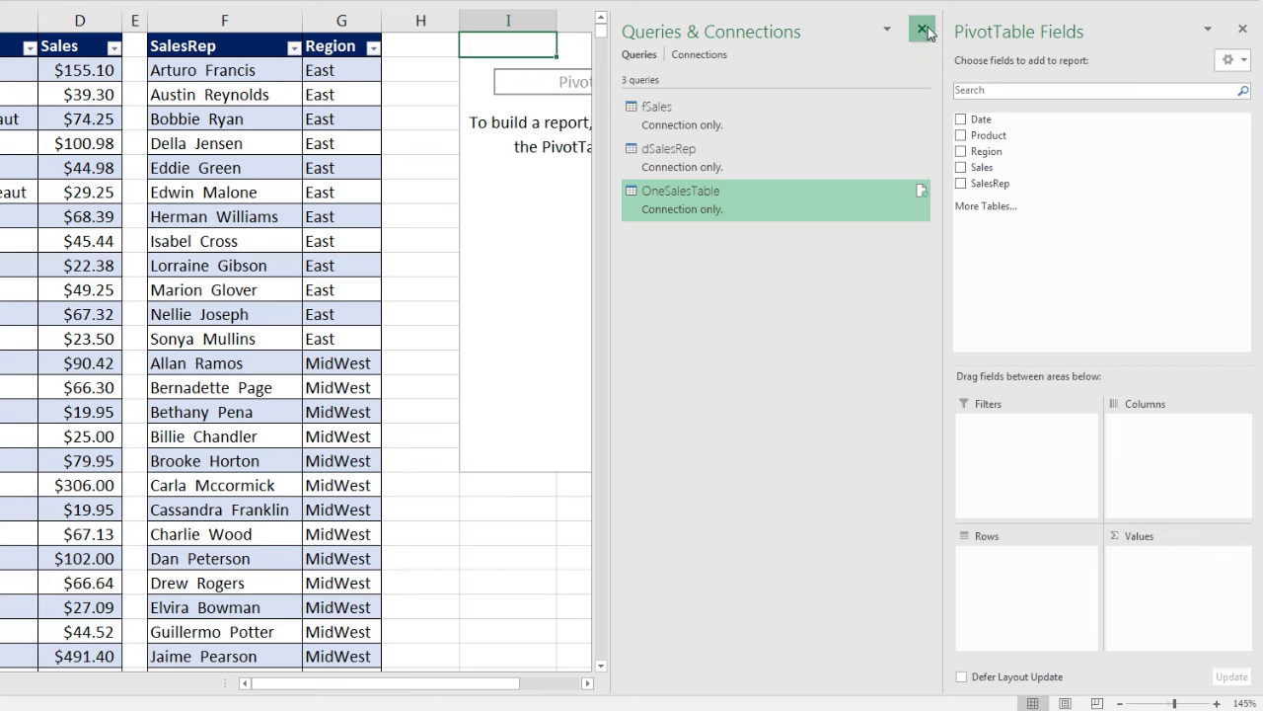
Put Region in Rows and Sales in Values, and switch the report layout to Tabular Form
left_click(922, 29)
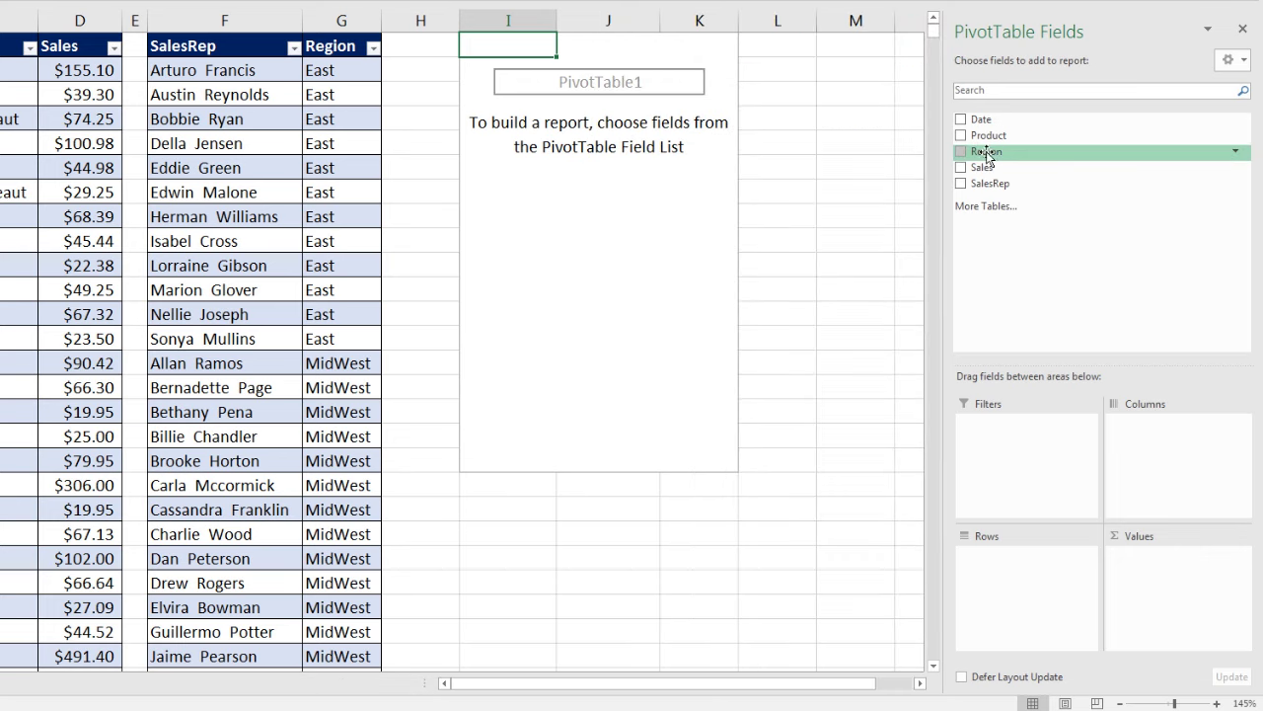
left_click_drag(992, 154, 1023, 584)
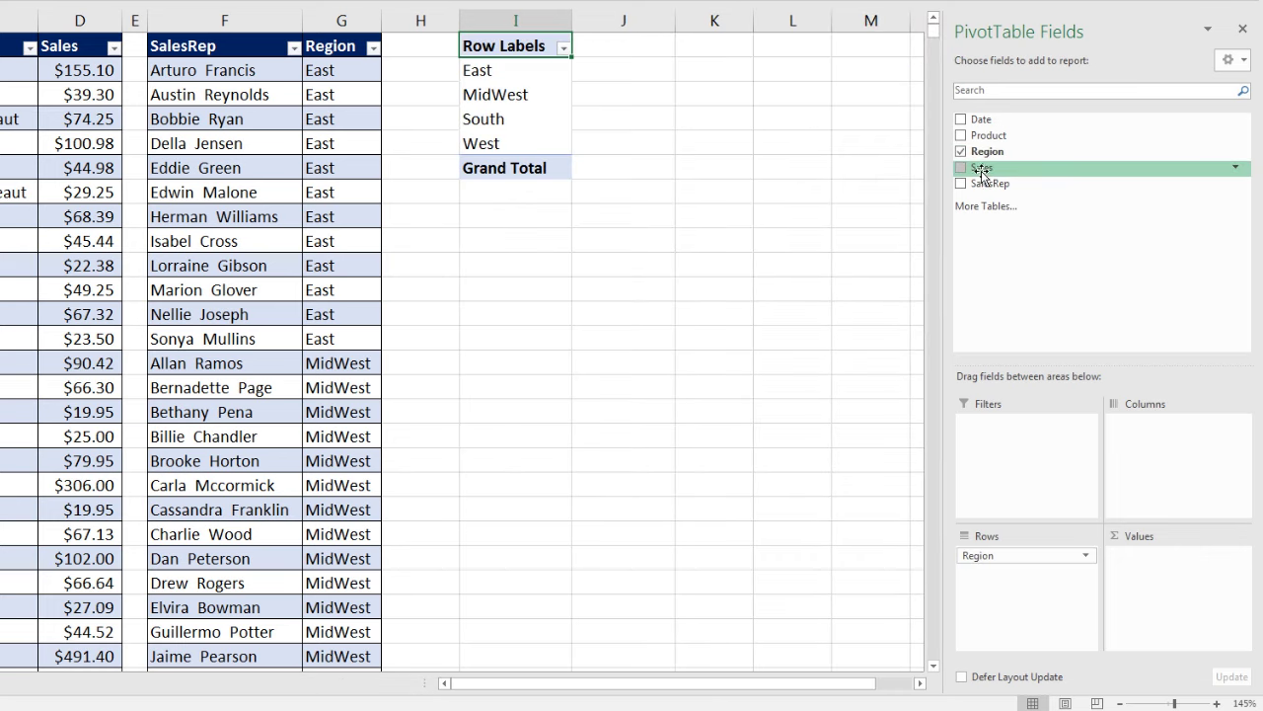
left_click_drag(982, 167, 1150, 614)
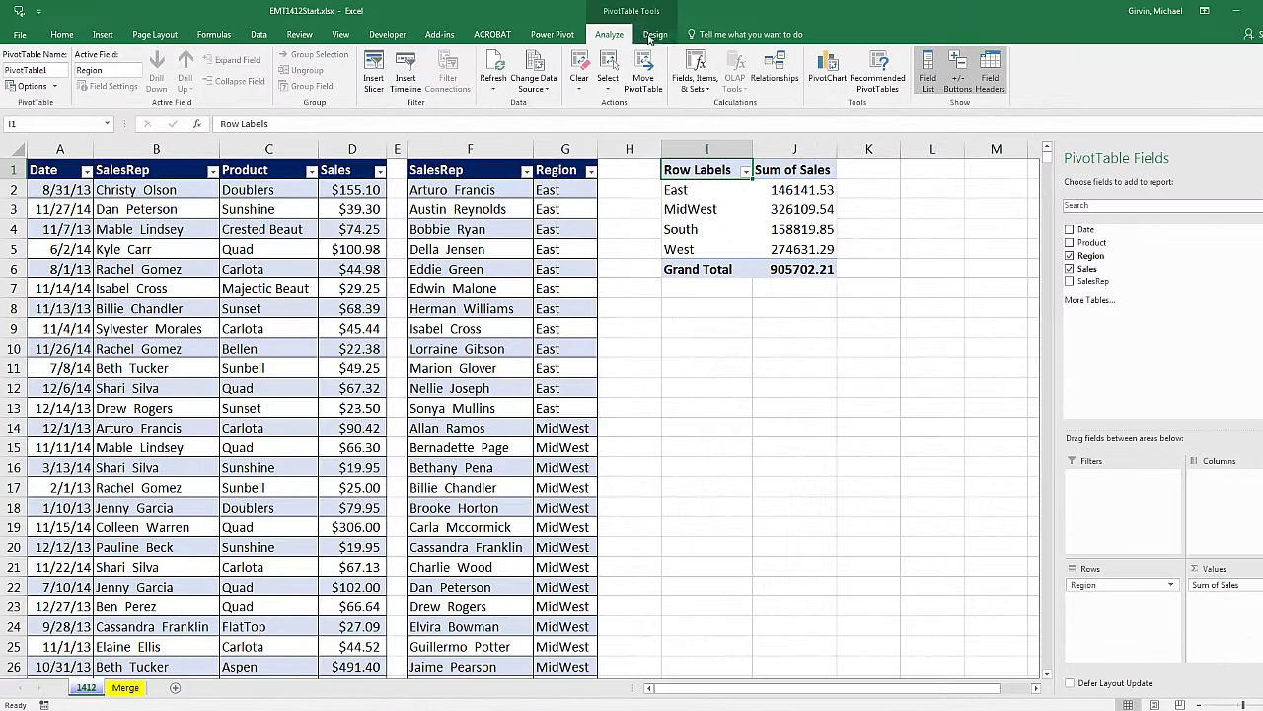
left_click(653, 35)
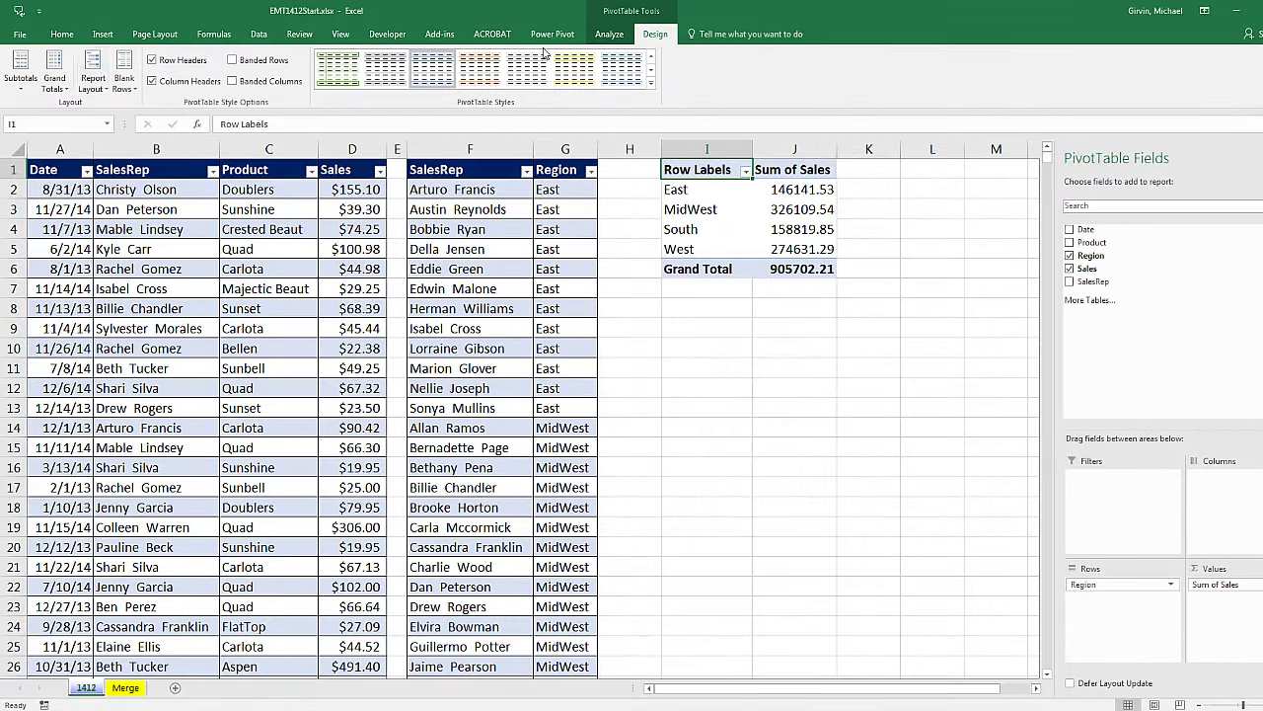
left_click(93, 71)
left_click(138, 171)
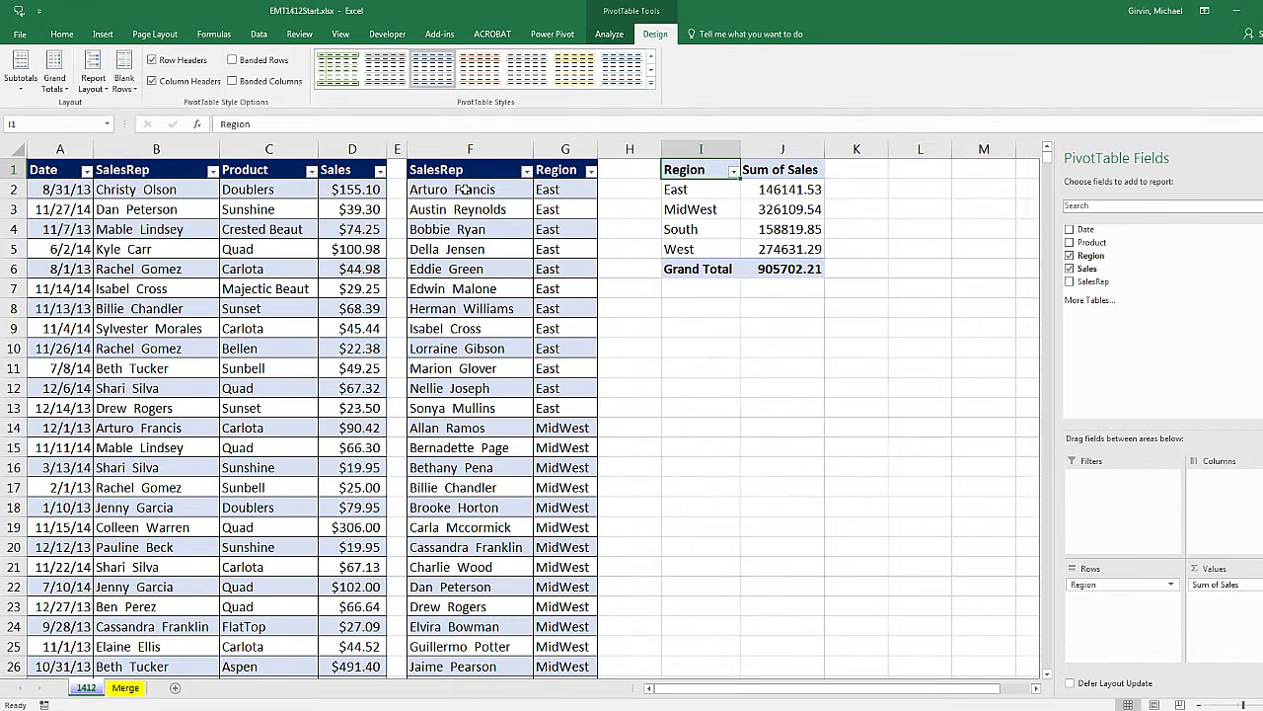
Format the Sum of Sales values as Currency
right_click(768, 190)
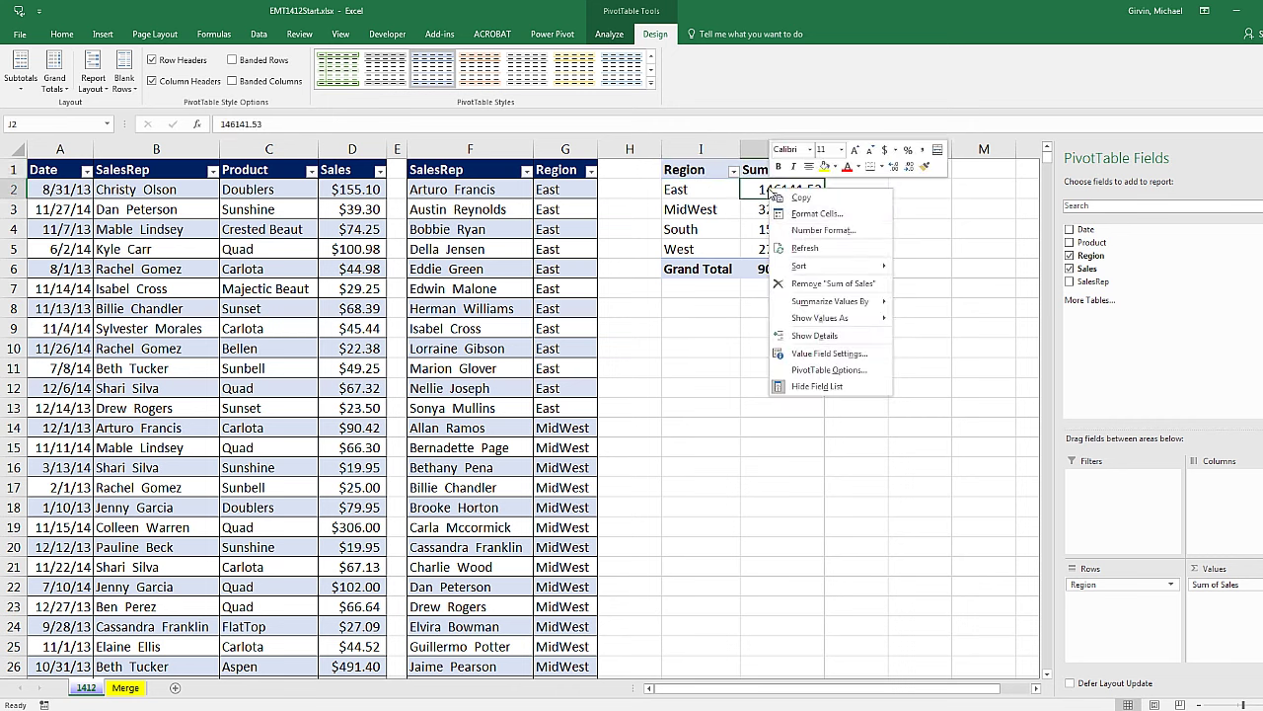
left_click(807, 233)
left_click(651, 156)
left_click(653, 146)
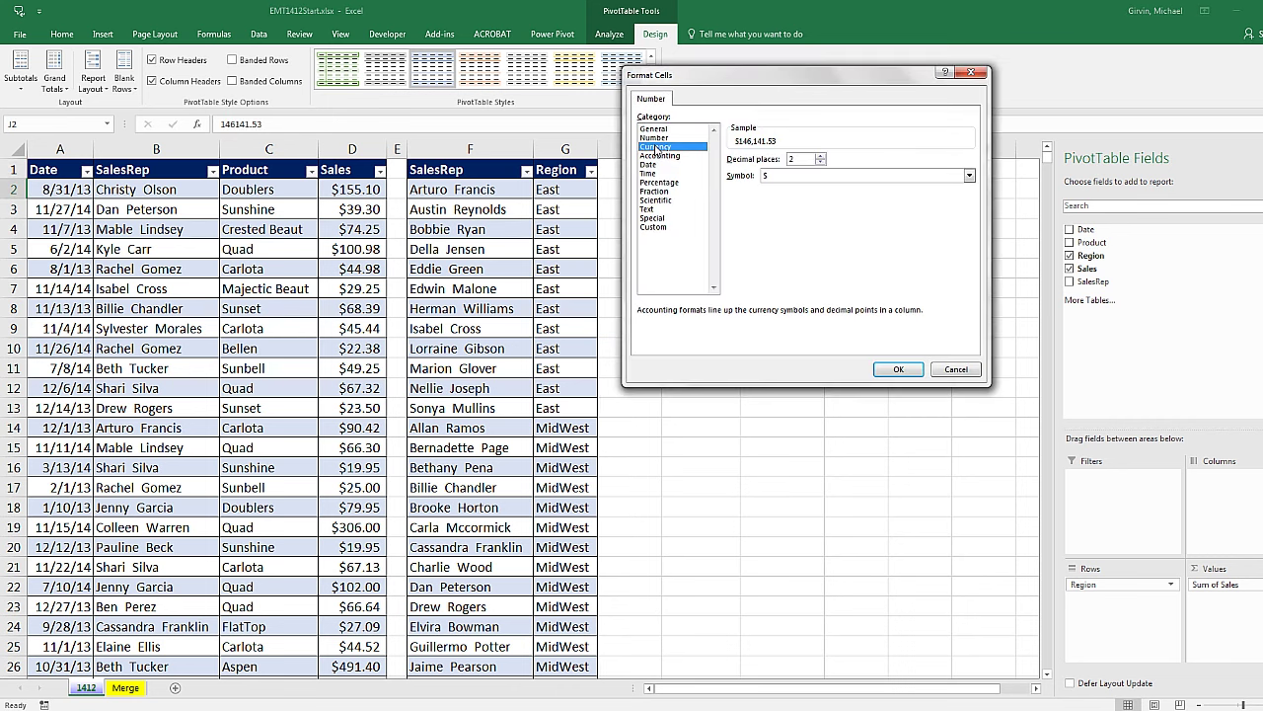
left_click(898, 369)
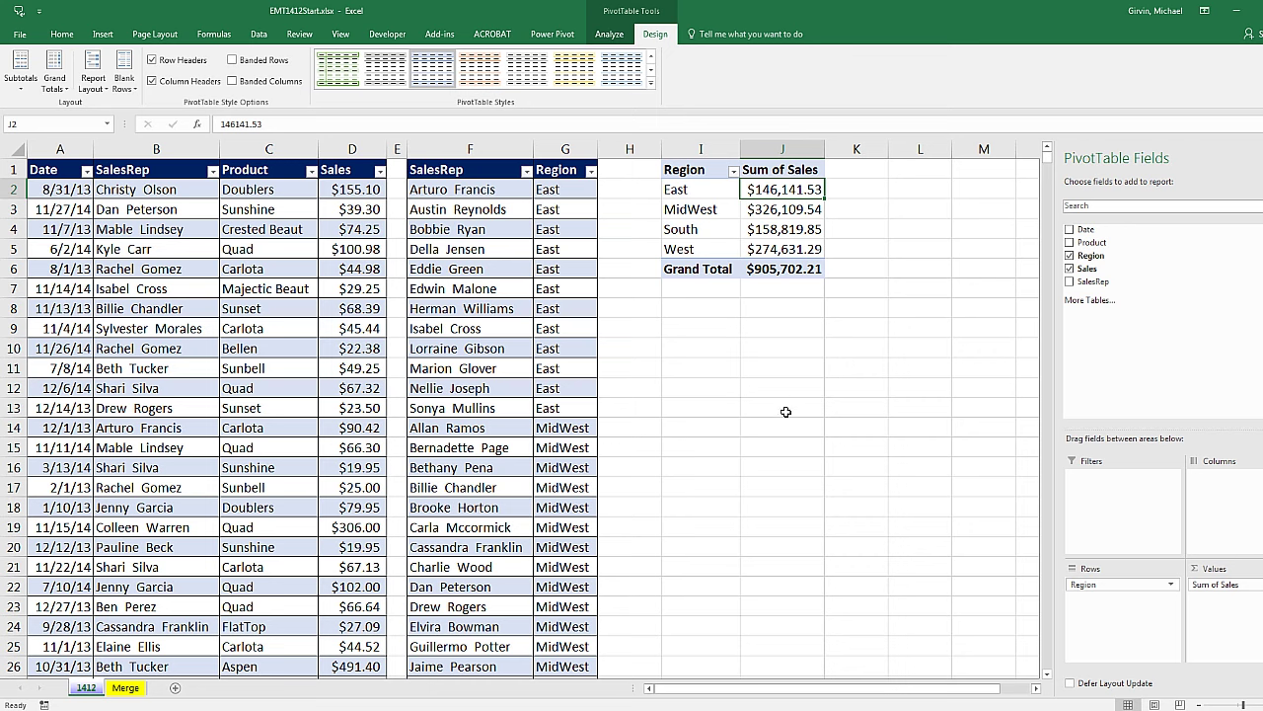